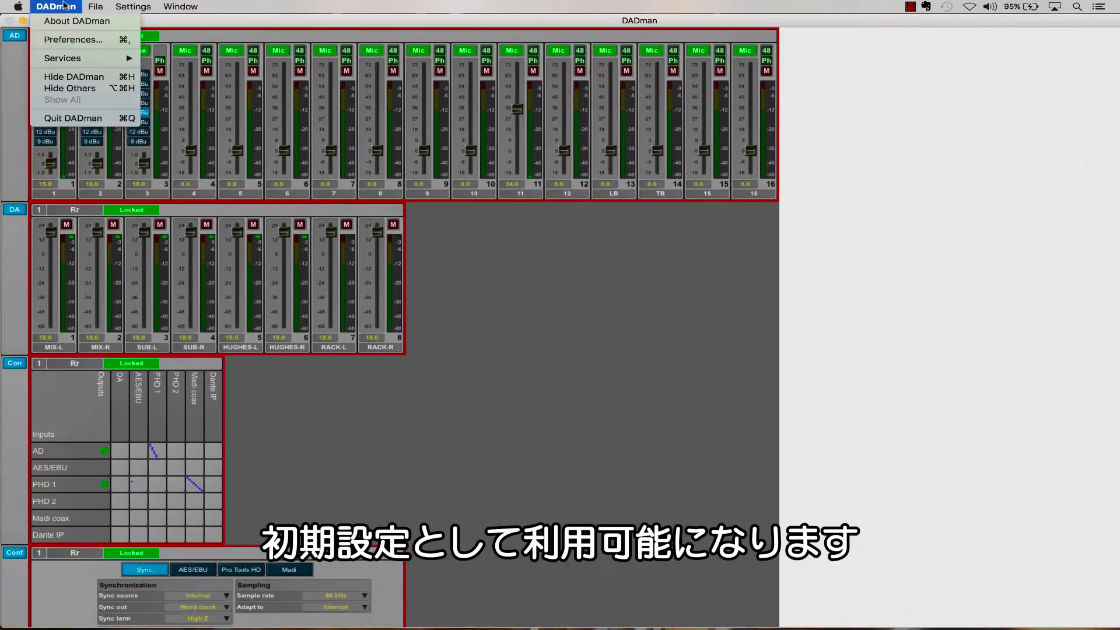
Open the DADman preferences to examine the startup and closing options for settings and profile files.
{"action": "left_click", "coordinate": [102, 40]}
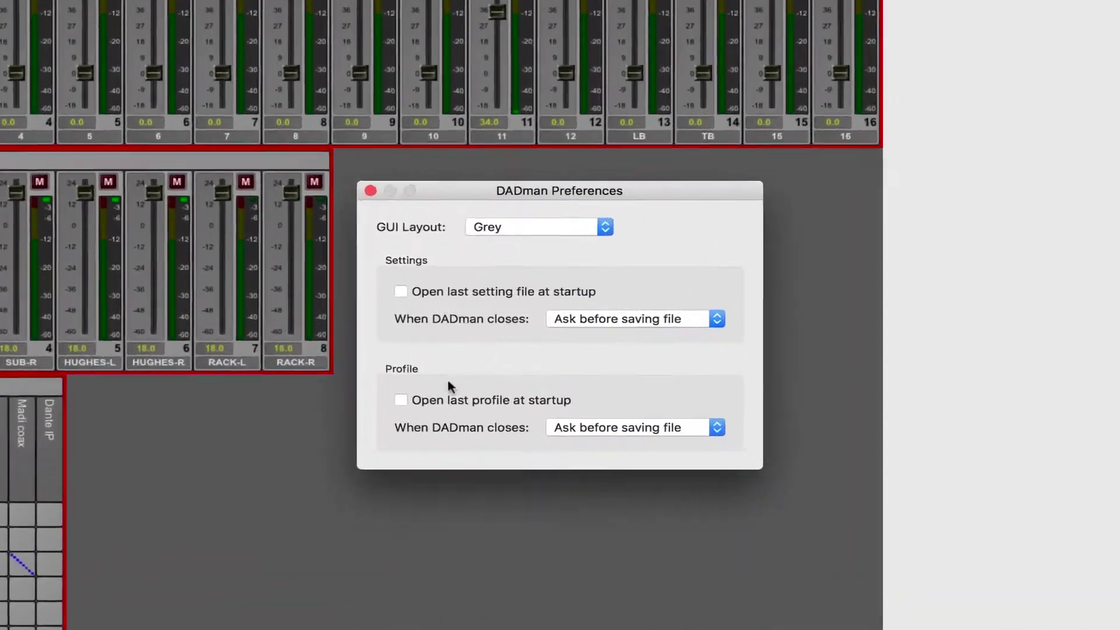
{"action": "left_click", "coordinate": [466, 377]}
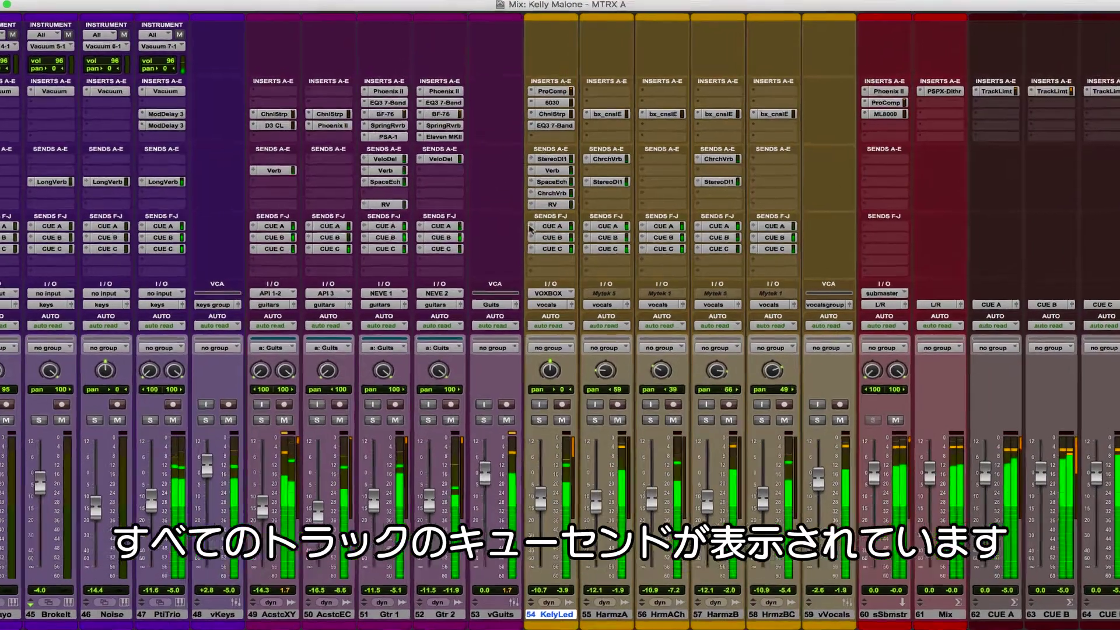
In the Pro Tools Mix window, assign the lead vocal track's first F-J send to the CUE A stereo output.
{"action": "left_click", "coordinate": [552, 210]}
{"action": "mouse_move", "coordinate": [567, 231]}
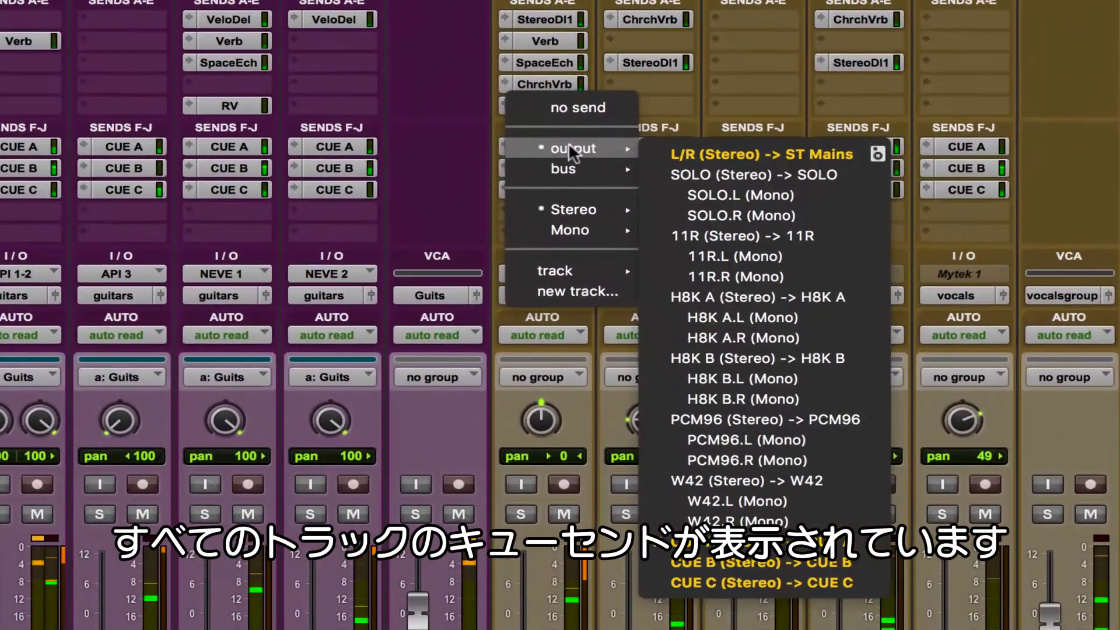
{"action": "left_click", "coordinate": [856, 542]}
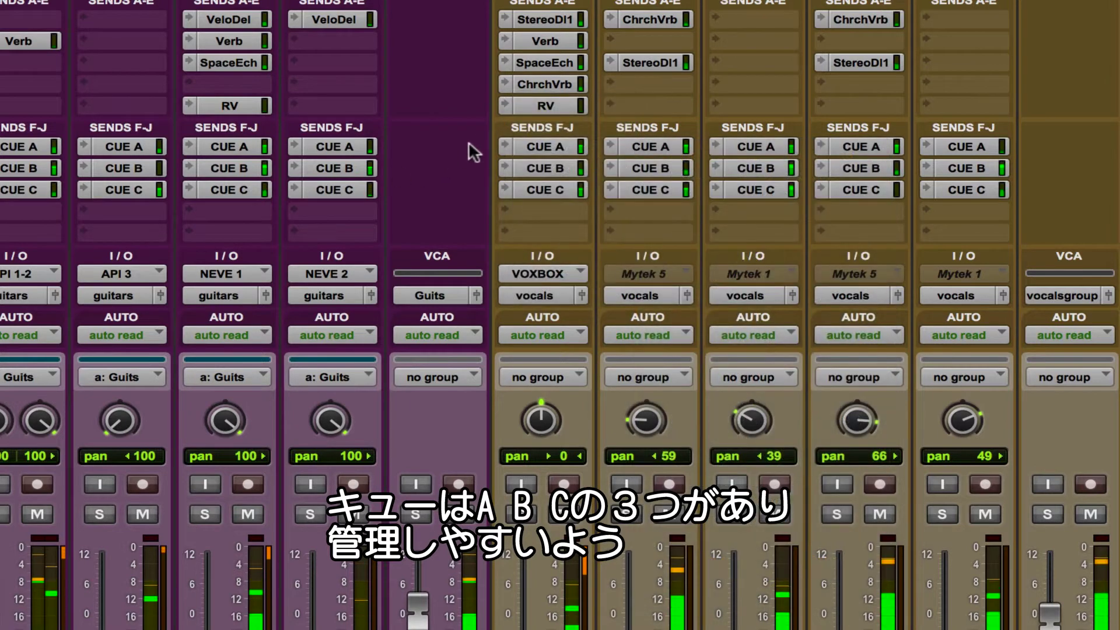
Expand the Sends F-J bank on all tracks to examine the CUE A, CUE B and CUE C send controls.
{"action": "left_click", "coordinate": [501, 144], "text": "alt+super"}
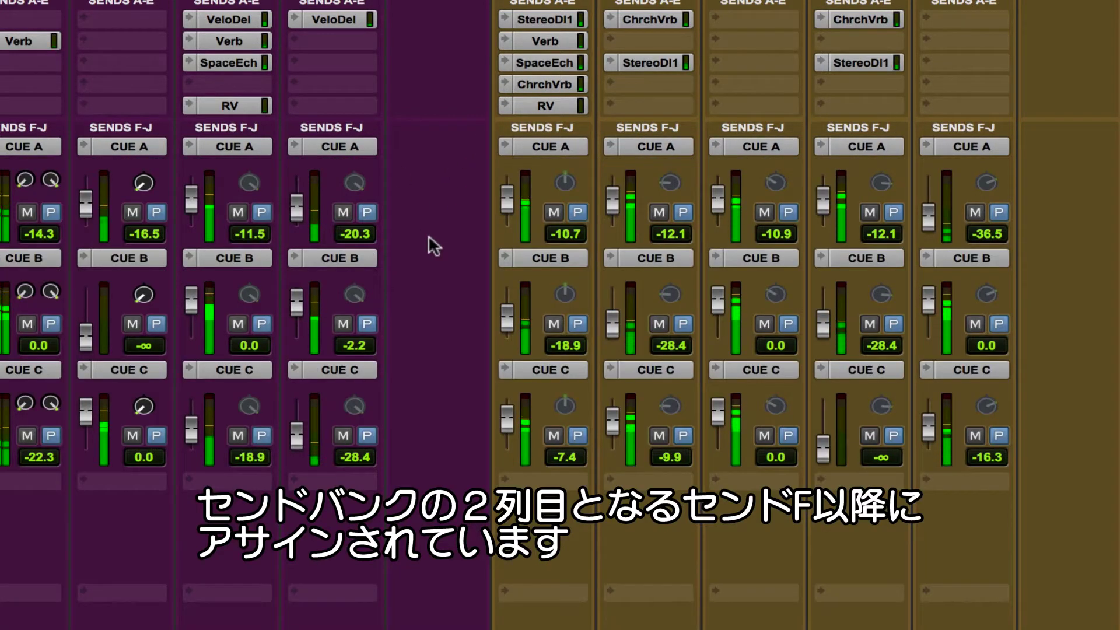
{"action": "scroll", "coordinate": [428, 234], "scroll_direction": "down", "scroll_amount": 5}
{"action": "scroll", "coordinate": [428, 235], "scroll_direction": "down", "scroll_amount": 1}
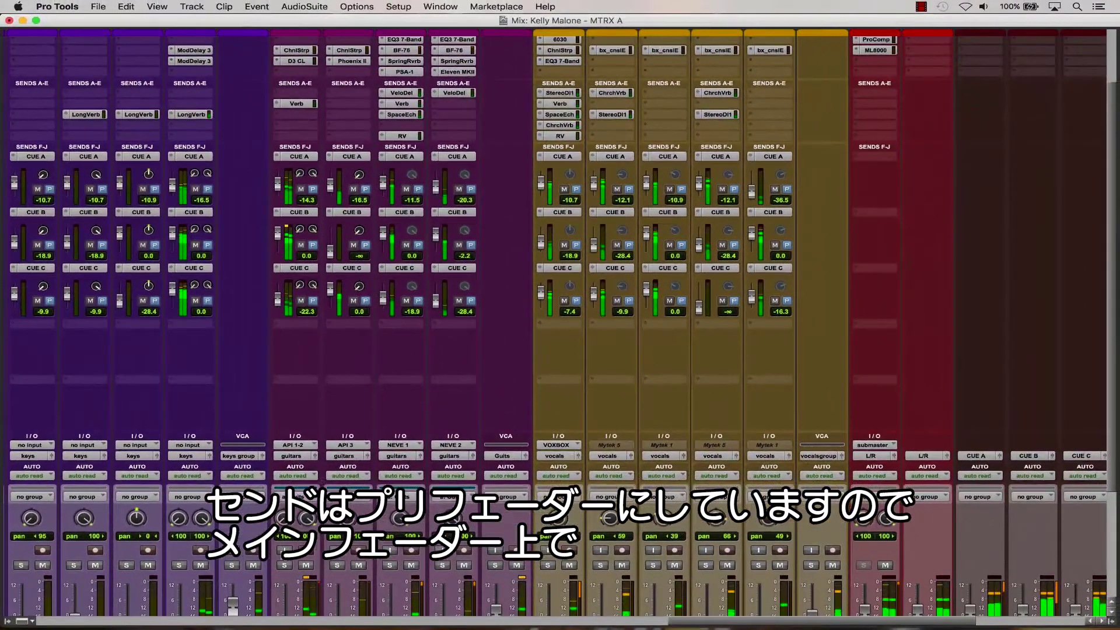
Solo the AcstcXY, PtlTrio and Noise tracks in turn and clear their solos.
{"action": "left_click", "coordinate": [284, 566]}
{"action": "left_click", "coordinate": [179, 566]}
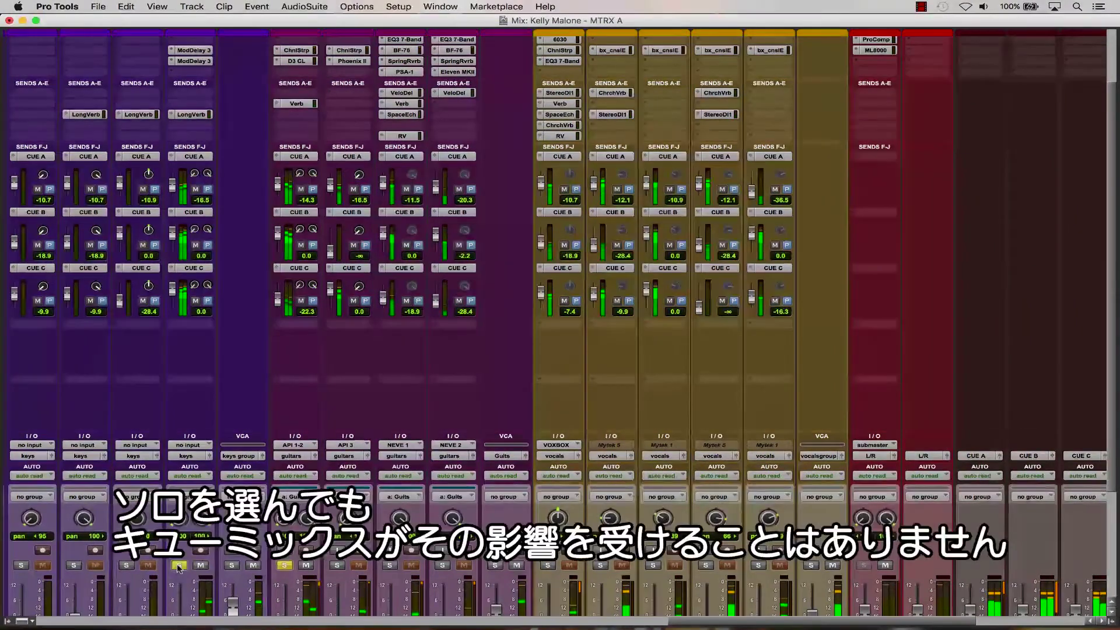
{"action": "left_click", "coordinate": [284, 566]}
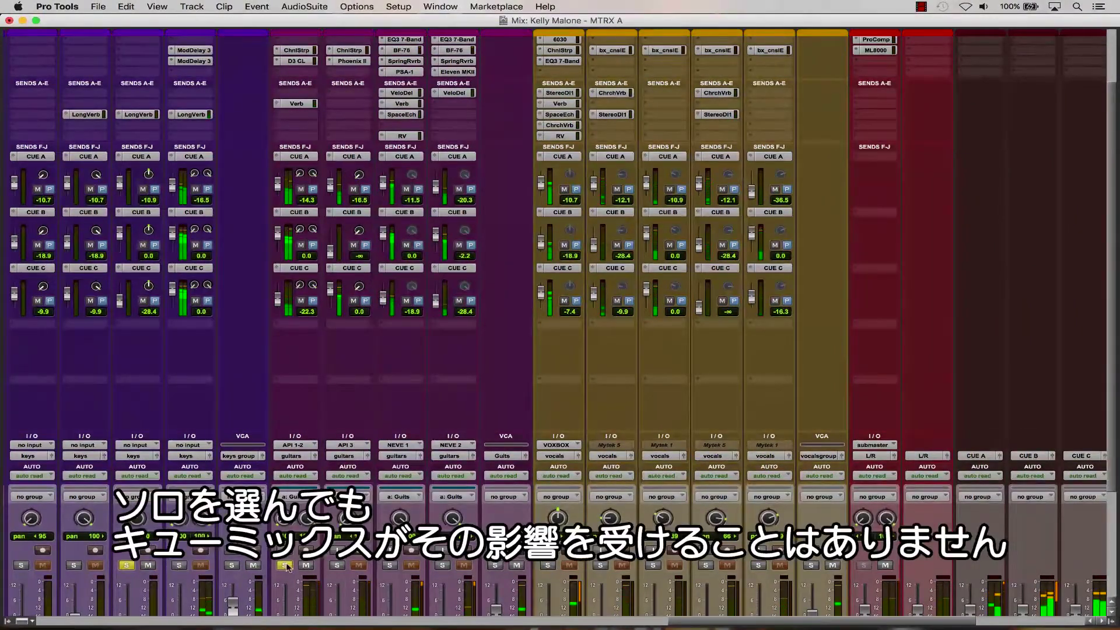
{"action": "left_click", "coordinate": [179, 565]}
{"action": "left_click", "coordinate": [126, 566]}
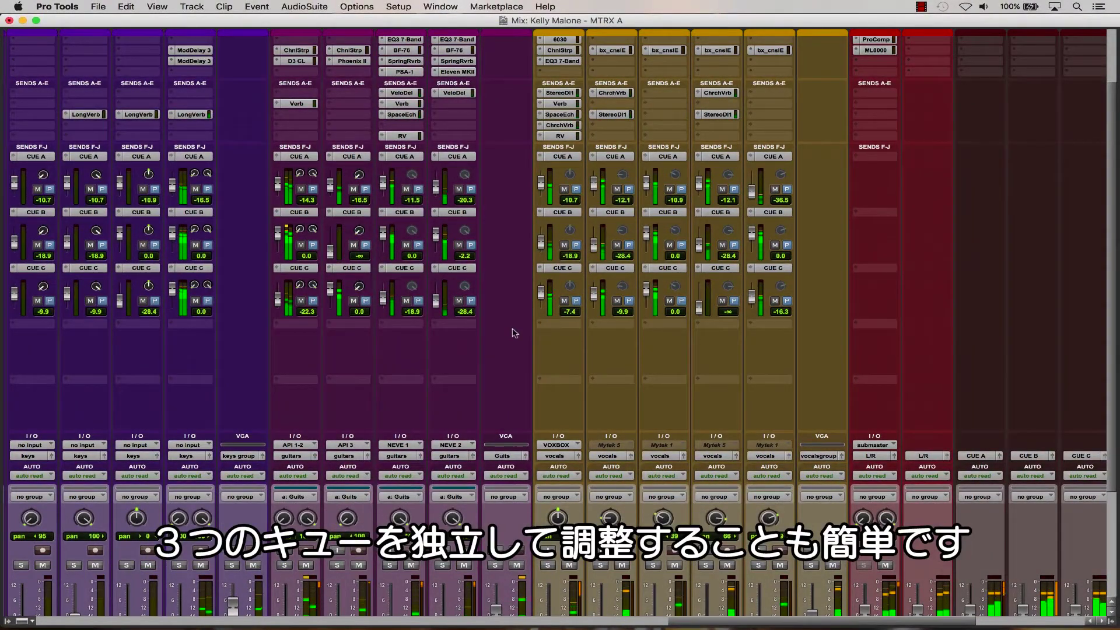
Select the CUE A, CUE B and CUE C master faders in turn and inspect the limiter insert on CUE A.
{"action": "scroll", "coordinate": [538, 169], "scroll_direction": "right", "scroll_amount": 1}
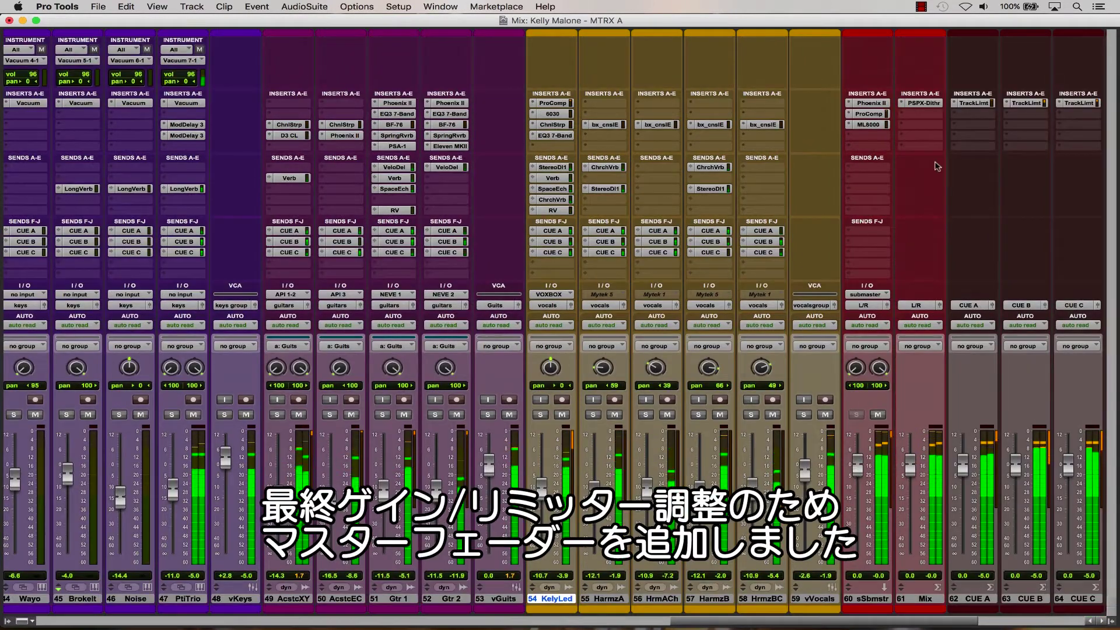
{"action": "left_click", "coordinate": [985, 597]}
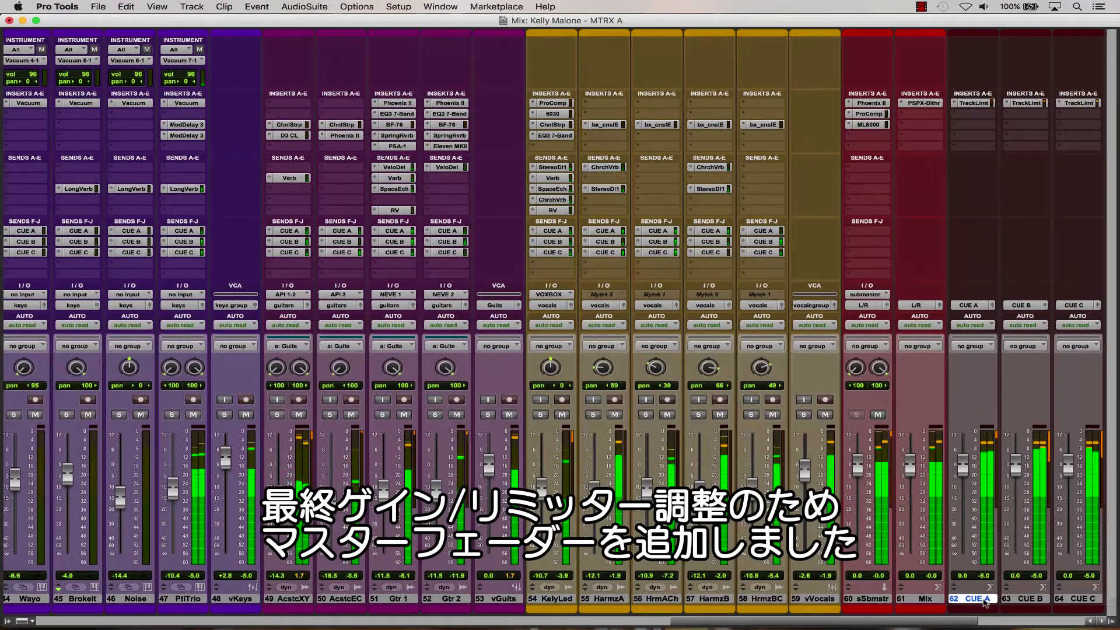
{"action": "left_click", "coordinate": [1030, 599]}
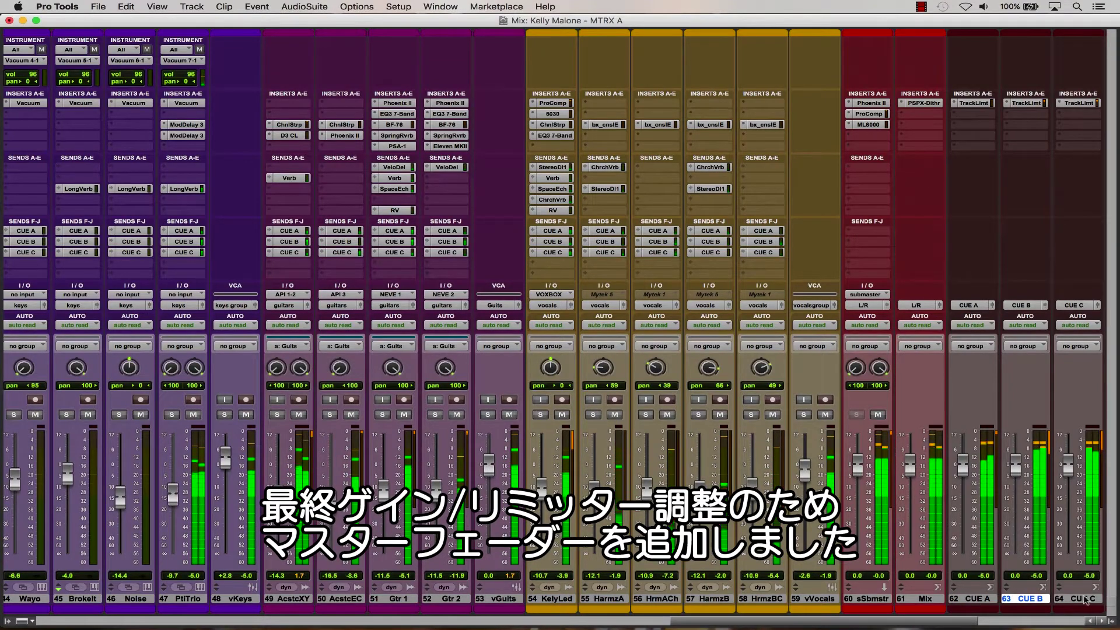
{"action": "left_click", "coordinate": [1084, 599]}
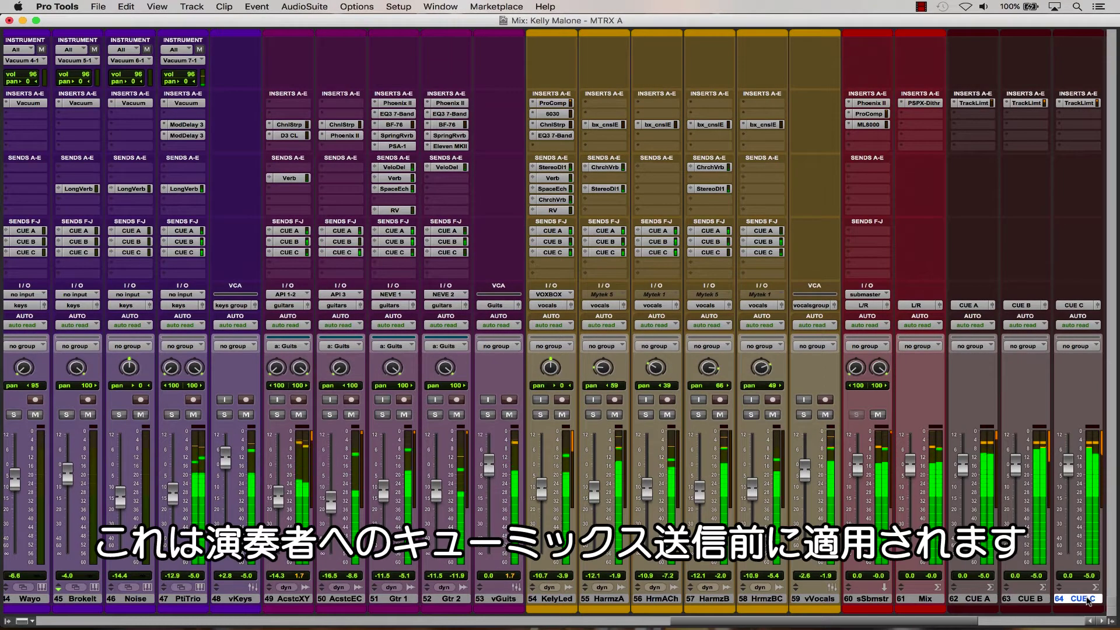
{"action": "left_click", "coordinate": [973, 102]}
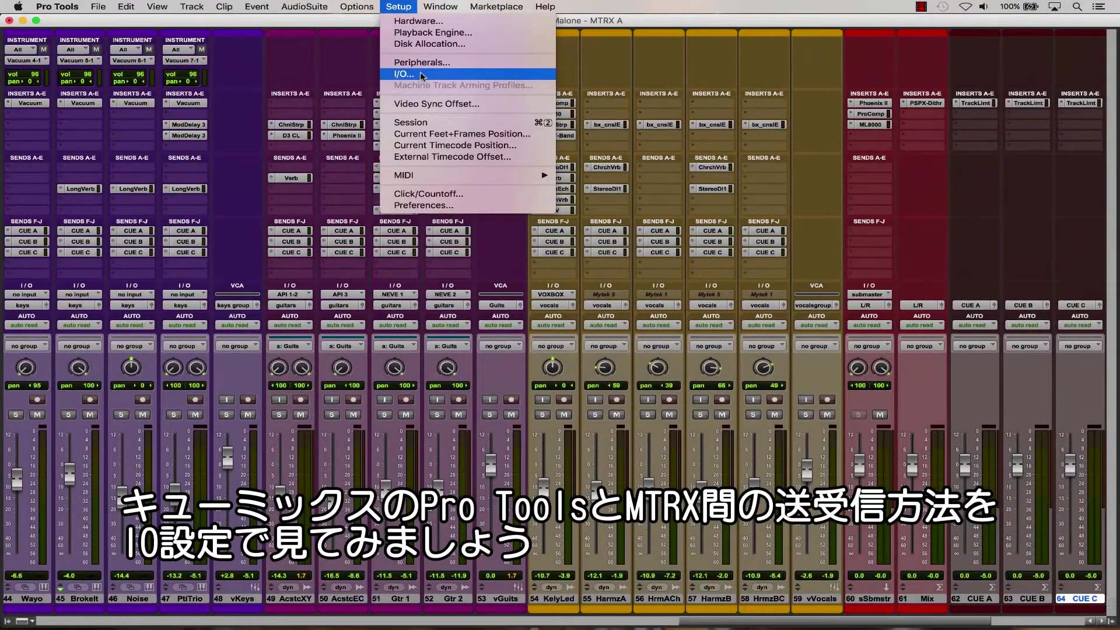
Open the I/O Setup and examine the output channel assignments of the CUE paths and the bus page.
{"action": "left_click", "coordinate": [421, 75]}
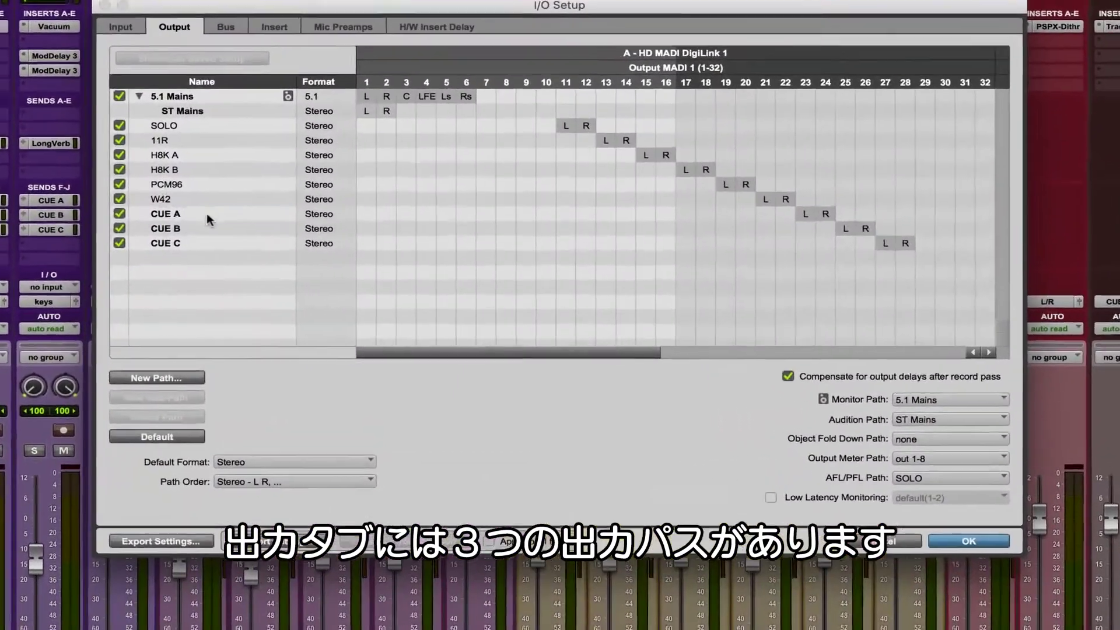
{"action": "left_click", "coordinate": [266, 239]}
{"action": "left_click", "coordinate": [231, 227]}
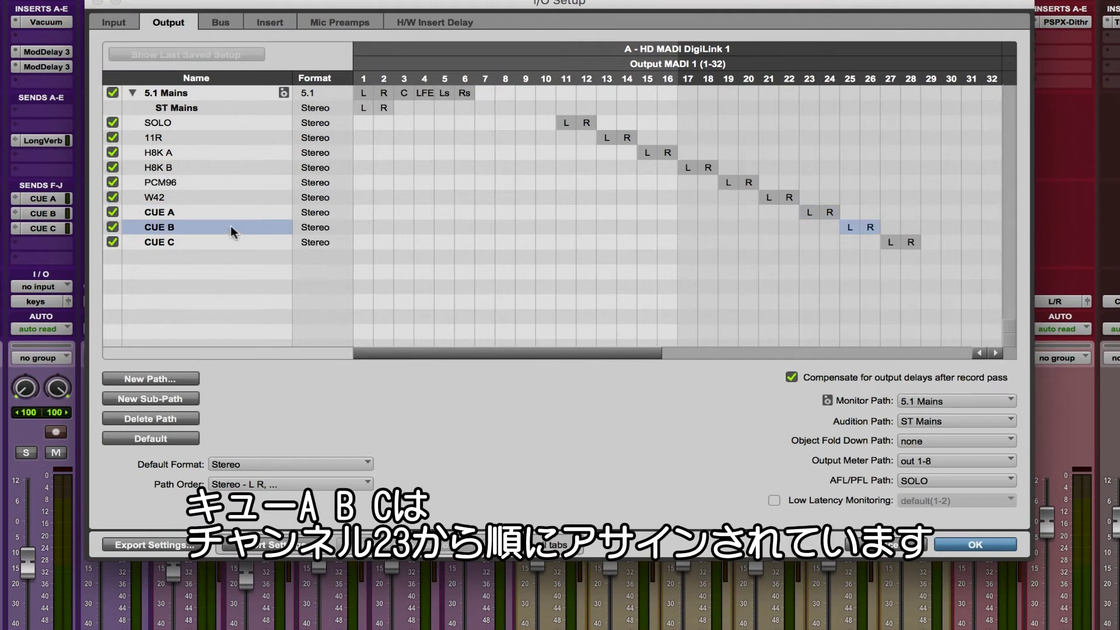
{"action": "left_click", "coordinate": [239, 243]}
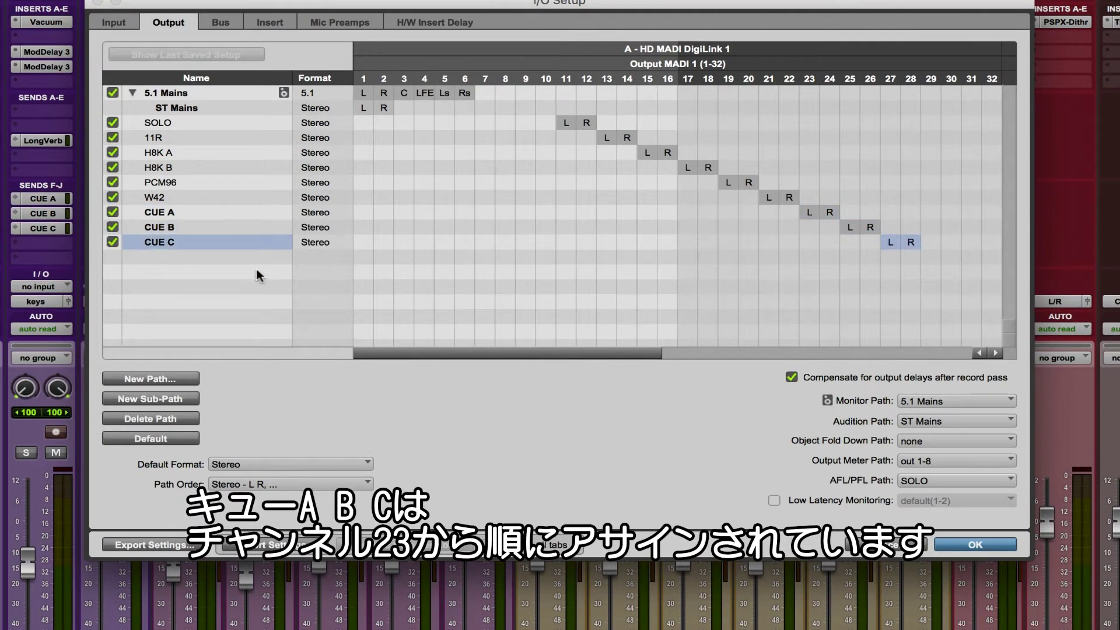
{"action": "left_click", "coordinate": [221, 27]}
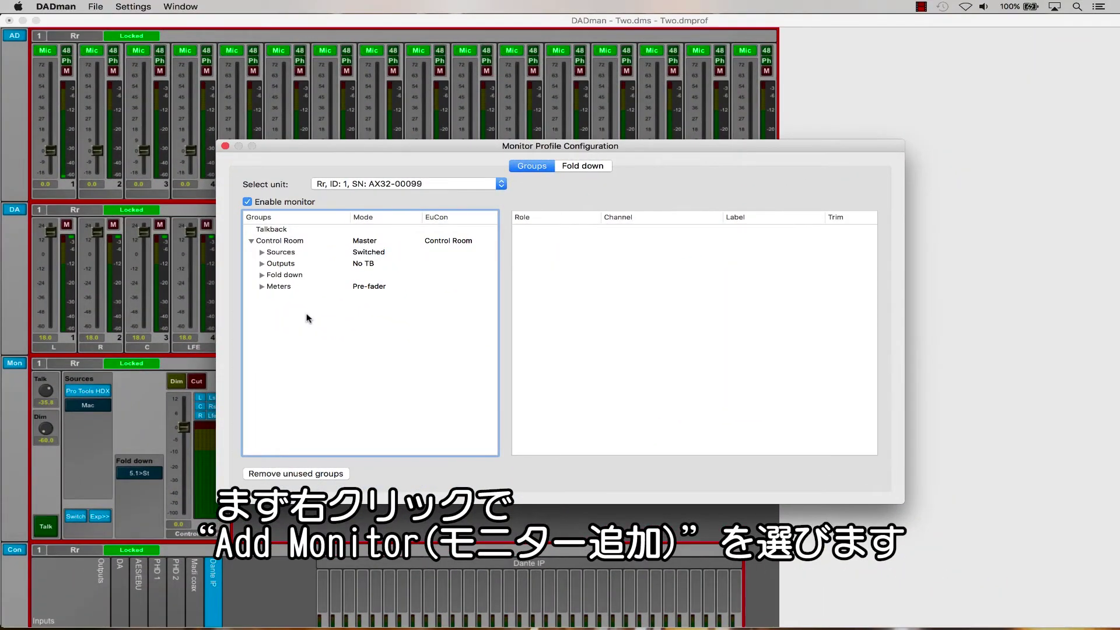
In DADman's Monitor Profile Configuration, add a monitor group and rename it CUE A.
{"action": "right_click", "coordinate": [309, 318]}
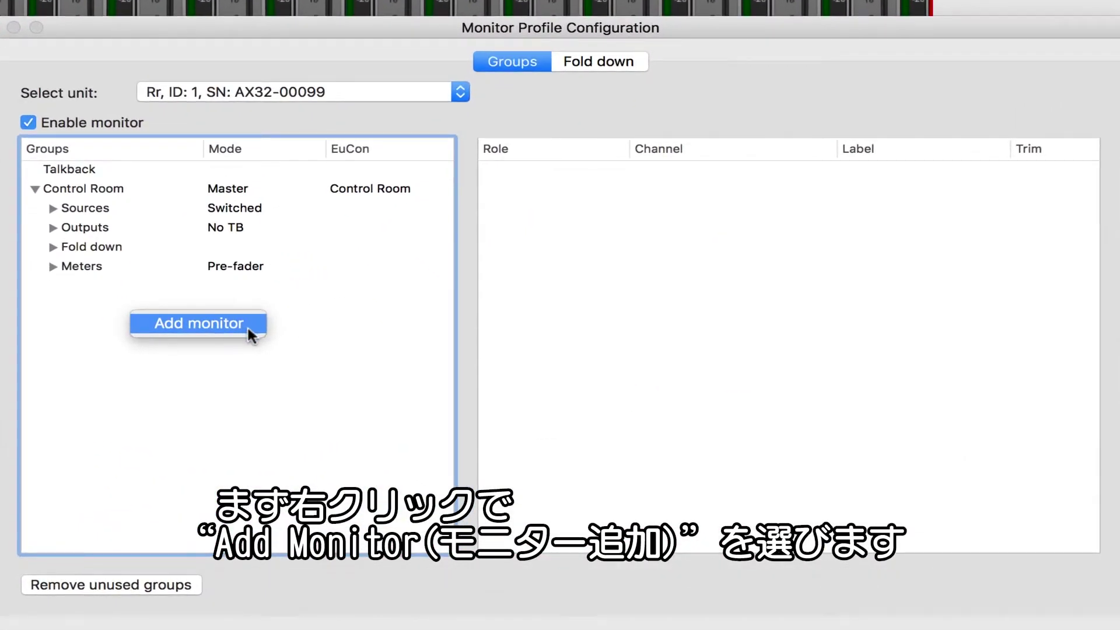
{"action": "left_click", "coordinate": [247, 324]}
{"action": "left_click", "coordinate": [76, 289]}
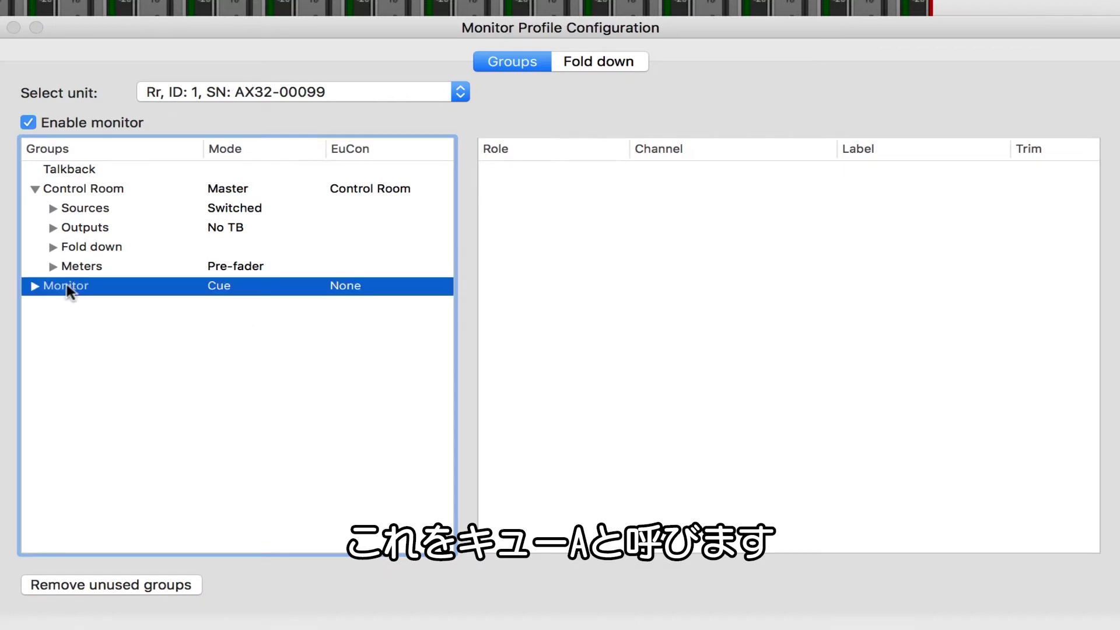
{"action": "left_click", "coordinate": [66, 285]}
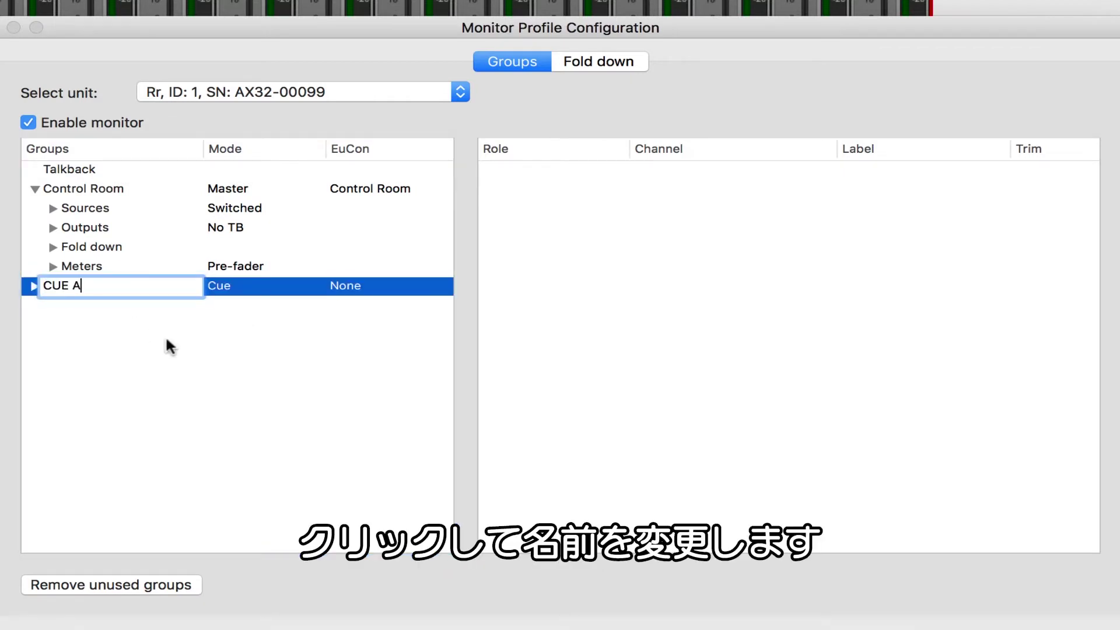
{"action": "key", "text": "Return"}
Check that the CUE A group uses the Cue monitor mode and set its EuCon mode to Monitor A.
{"action": "right_click", "coordinate": [175, 286]}
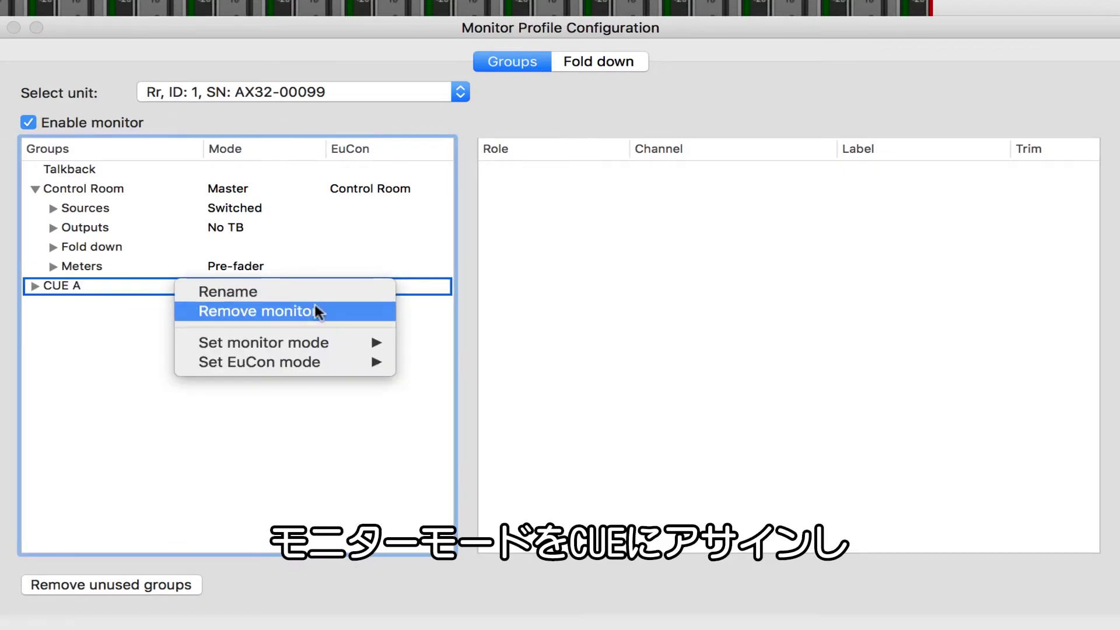
{"action": "mouse_move", "coordinate": [357, 345]}
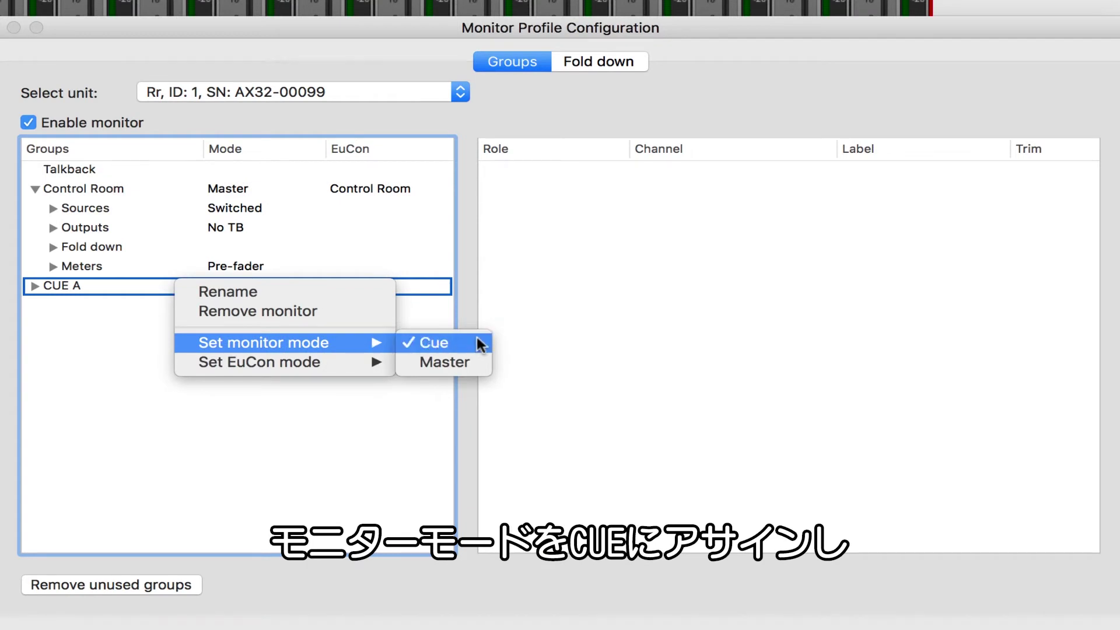
{"action": "mouse_move", "coordinate": [322, 365]}
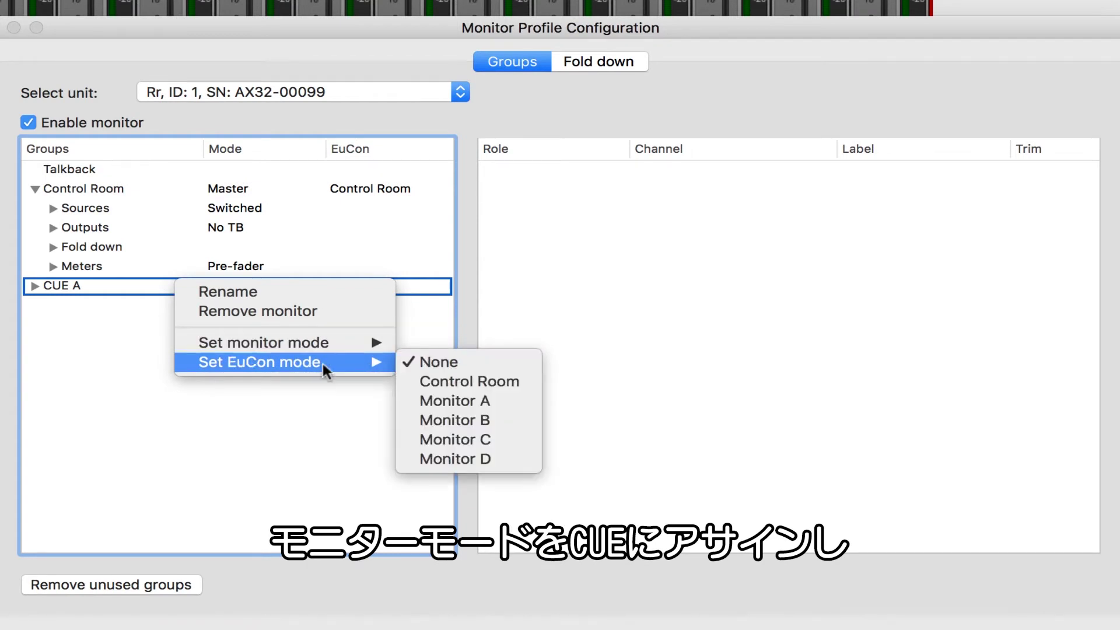
{"action": "left_click", "coordinate": [506, 400]}
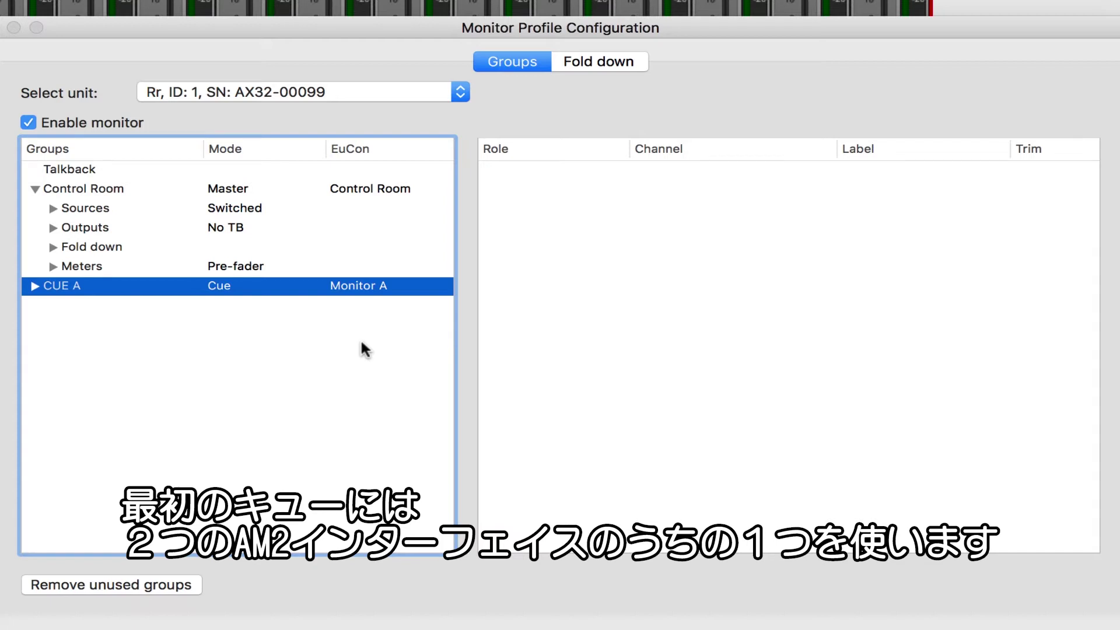
Add a new output set to the CUE A group and name it AM2-A.
{"action": "left_click", "coordinate": [37, 286]}
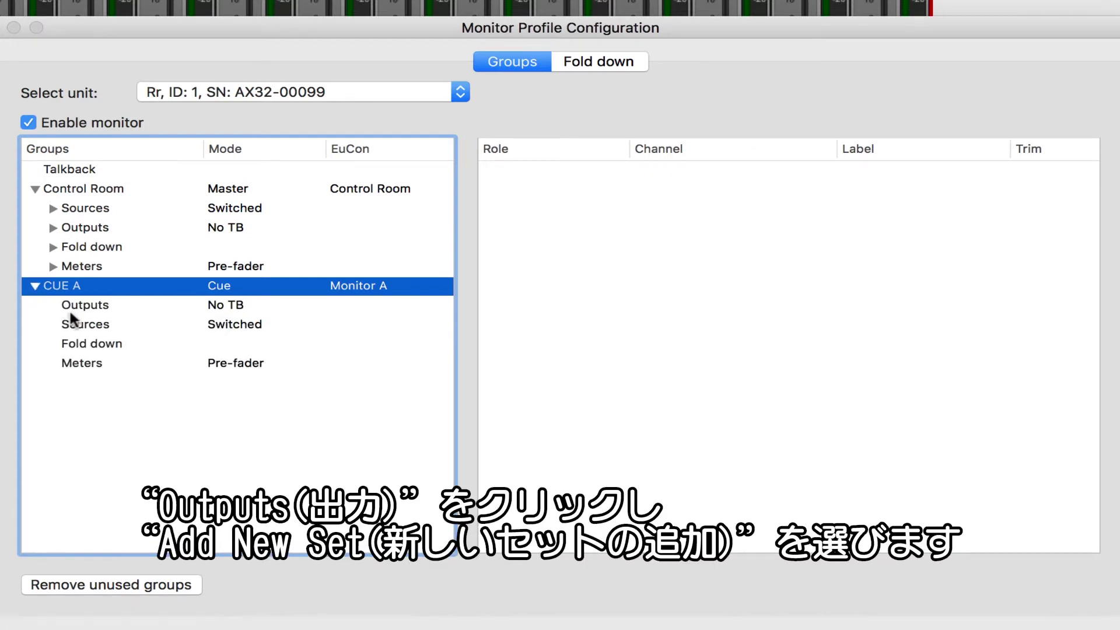
{"action": "left_click", "coordinate": [87, 305]}
{"action": "right_click", "coordinate": [120, 304]}
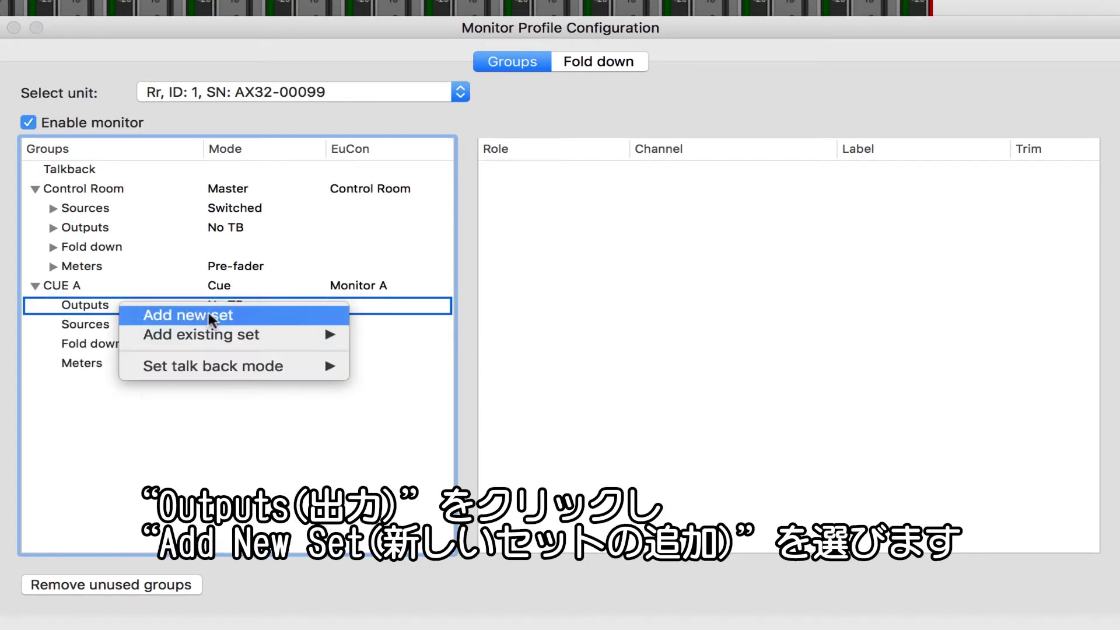
{"action": "left_click", "coordinate": [252, 315]}
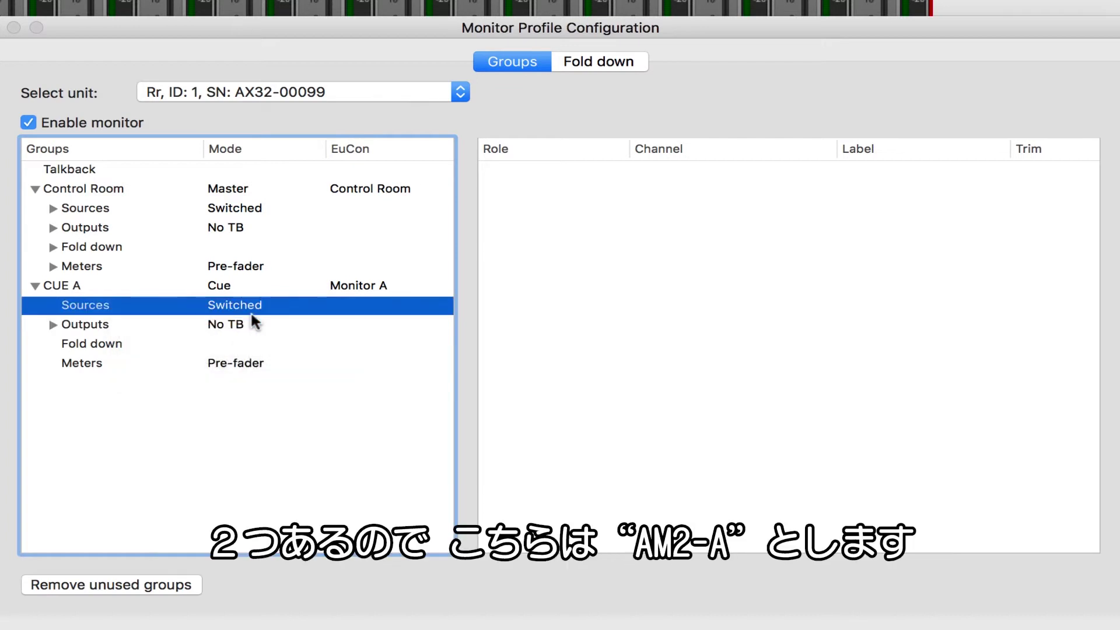
{"action": "left_click", "coordinate": [52, 325]}
{"action": "double_click", "coordinate": [158, 344]}
{"action": "type", "text": "AM2-A"}
{"action": "left_click", "coordinate": [129, 357]}
Assign the AM2-A output set's left channel to Dante IP ch. 9 and its right channel to Dante IP ch. 10.
{"action": "left_click", "coordinate": [140, 344]}
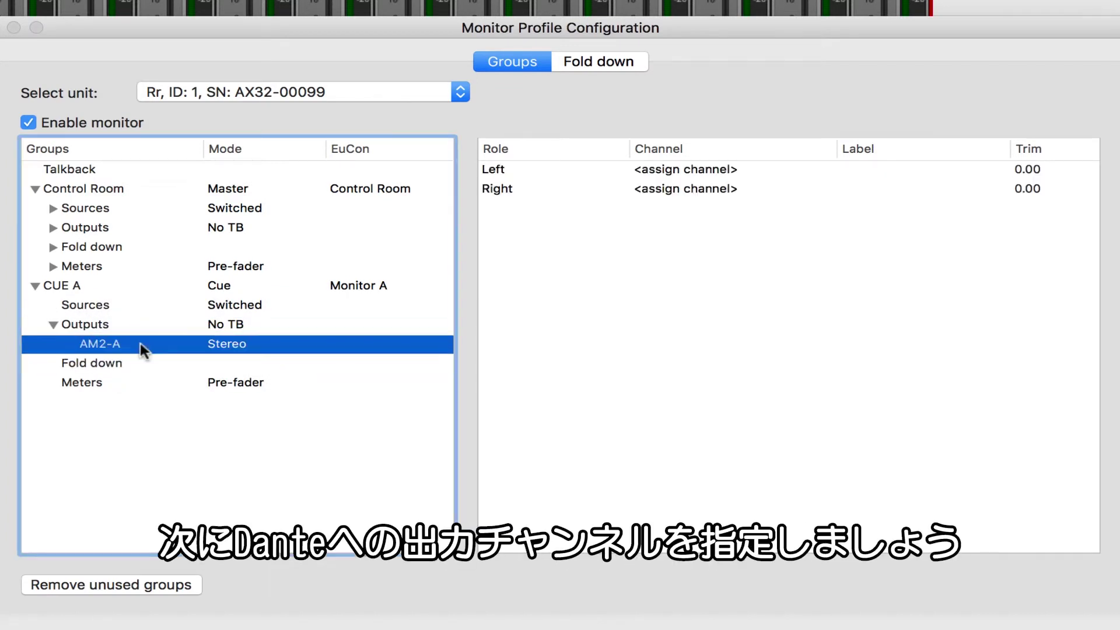
{"action": "left_click", "coordinate": [678, 167]}
{"action": "left_click", "coordinate": [678, 167]}
{"action": "mouse_move", "coordinate": [810, 270]}
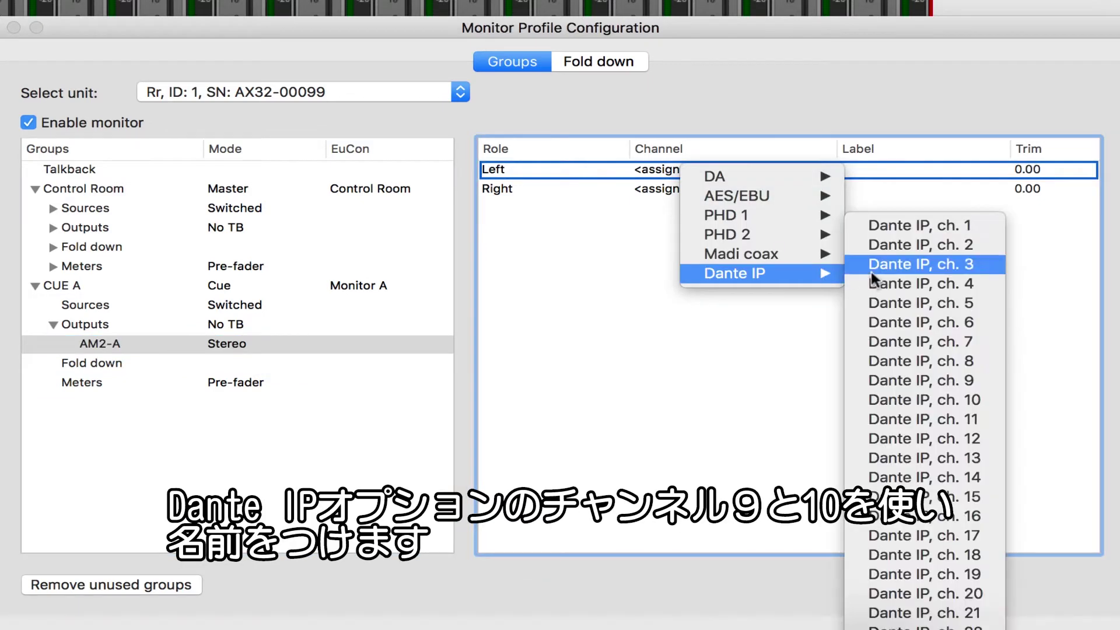
{"action": "left_click", "coordinate": [955, 379]}
{"action": "left_click", "coordinate": [727, 193]}
{"action": "mouse_move", "coordinate": [810, 298]}
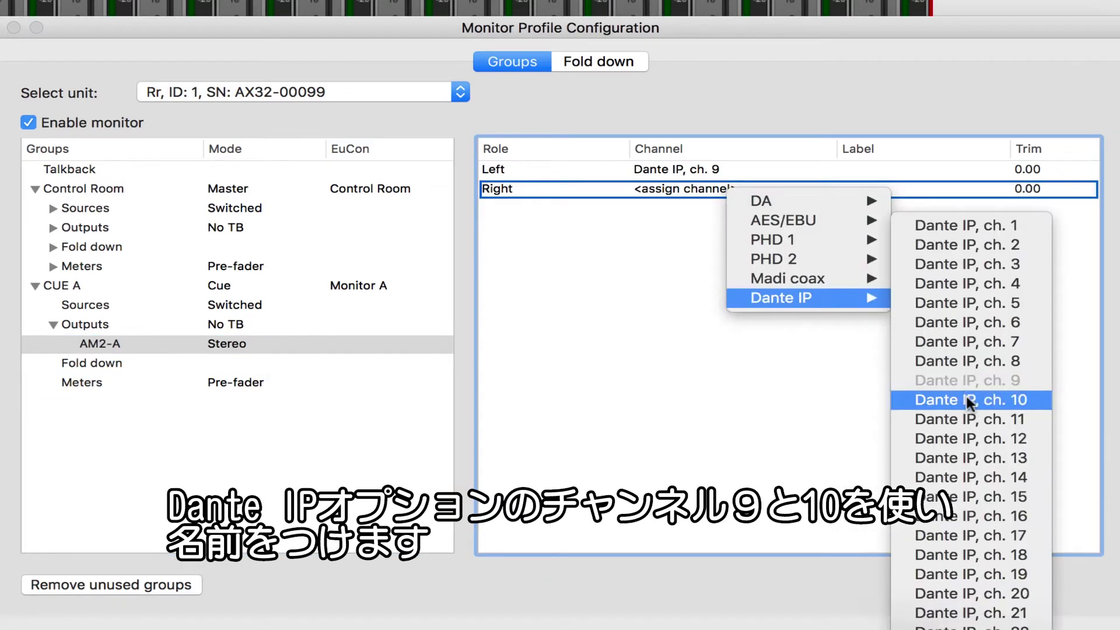
{"action": "left_click", "coordinate": [965, 394]}
Label the AM2-A output channels AM2-A-L for left and AM2-A-R for right.
{"action": "double_click", "coordinate": [922, 169]}
{"action": "type", "text": "AM2-A-L"}
{"action": "left_click", "coordinate": [879, 189]}
{"action": "double_click", "coordinate": [880, 188]}
{"action": "type", "text": "AM2-A-R"}
{"action": "key", "text": "Return"}
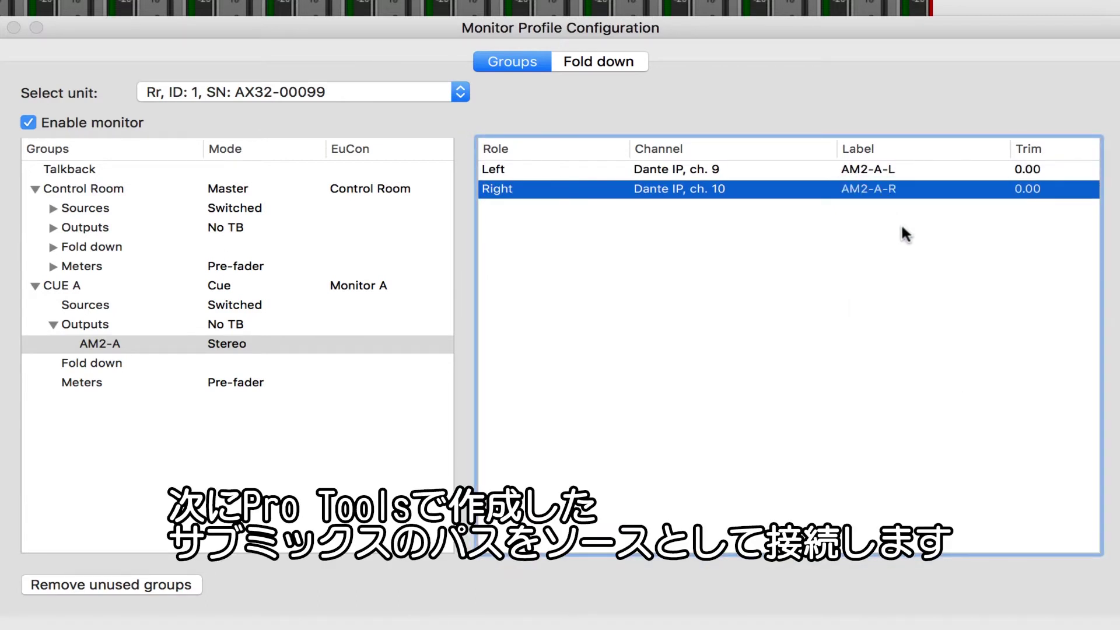
Add a new source set to the CUE A group and name it PT: CUE A.
{"action": "right_click", "coordinate": [89, 305]}
{"action": "left_click", "coordinate": [185, 309]}
{"action": "type", "text": "PT"}
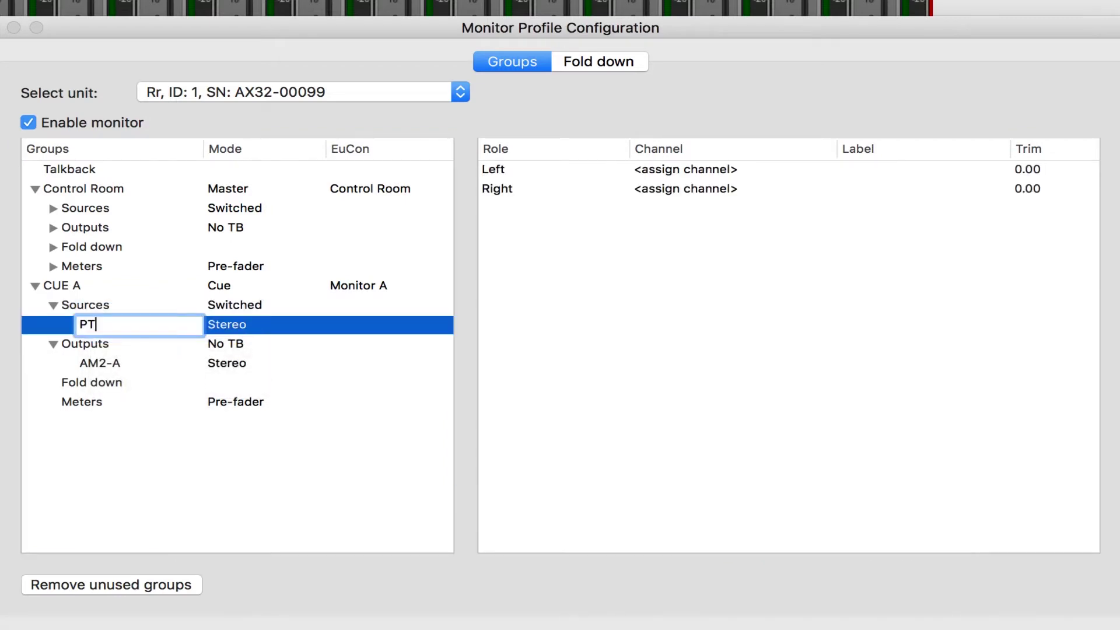
{"action": "type", "text": ": CUE A"}
{"action": "key", "text": "Return"}
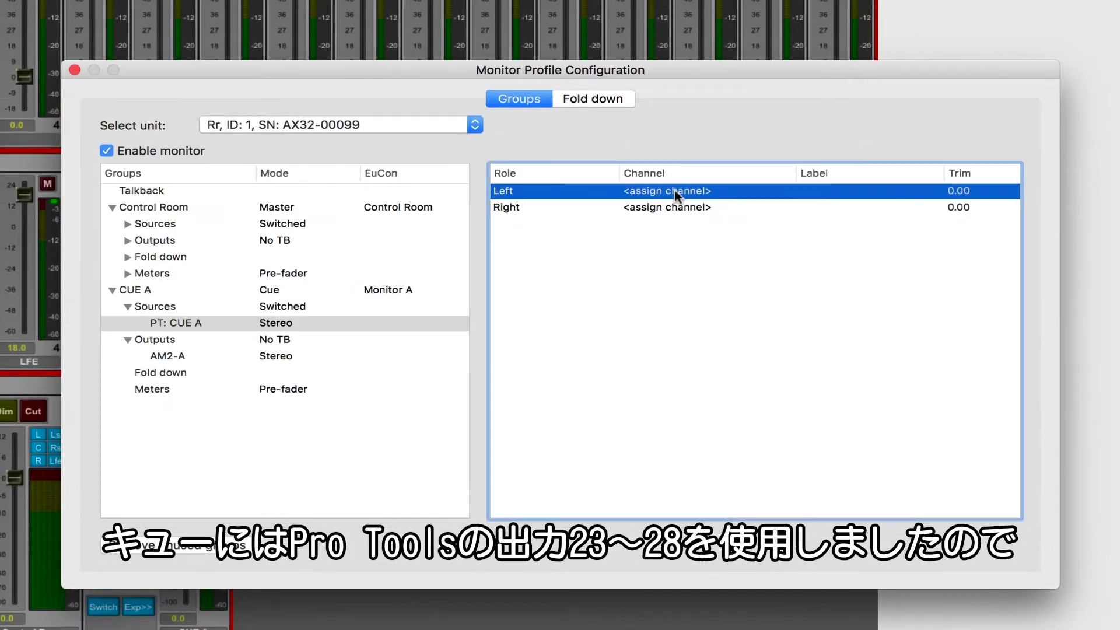
Assign the PT: CUE A source's left channel to PHD 1, ch. 23 and its right channel to PHD 1, ch. 24.
{"action": "left_click", "coordinate": [697, 169]}
{"action": "mouse_move", "coordinate": [757, 234]}
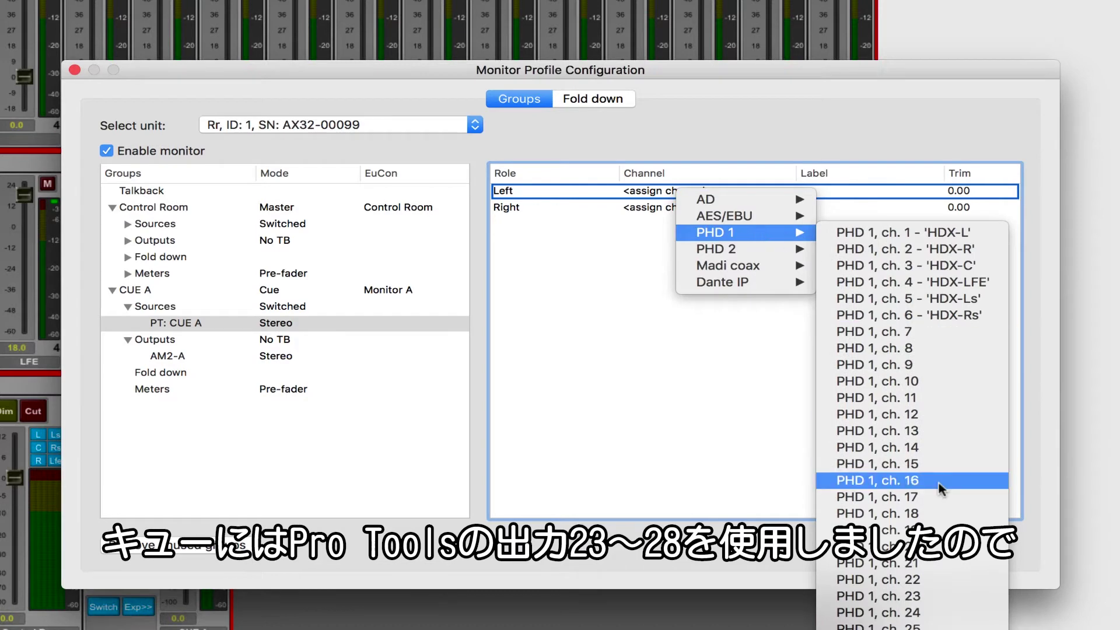
{"action": "left_click", "coordinate": [942, 601]}
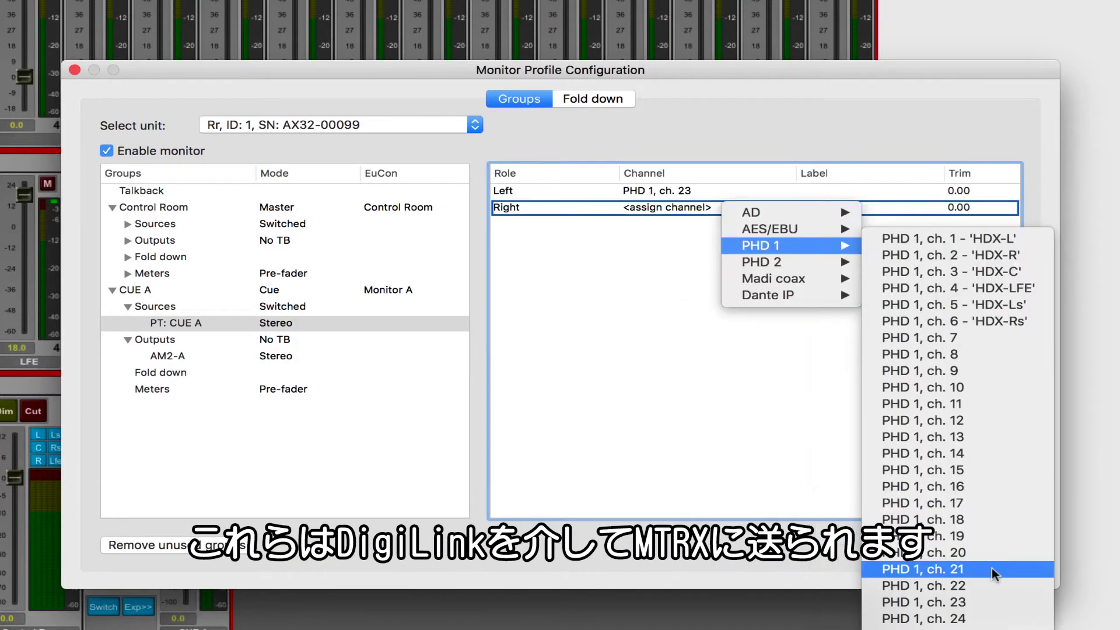
{"action": "left_click", "coordinate": [987, 620]}
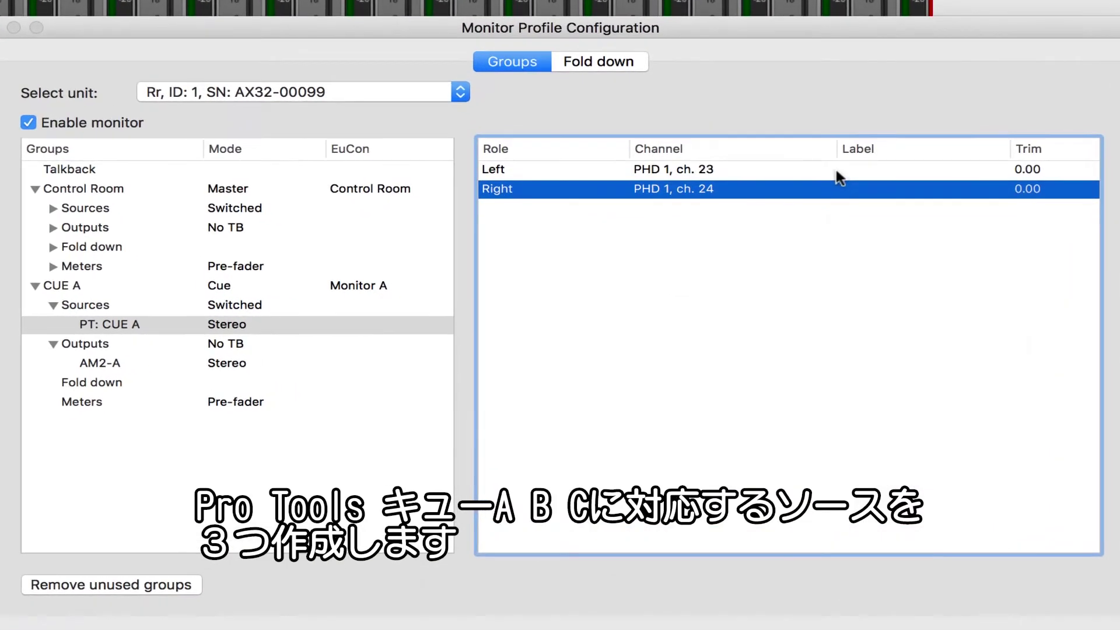
Label the PT: CUE A source channels PT: CUE A-L for left and PT: CUE A-R for right.
{"action": "double_click", "coordinate": [820, 195]}
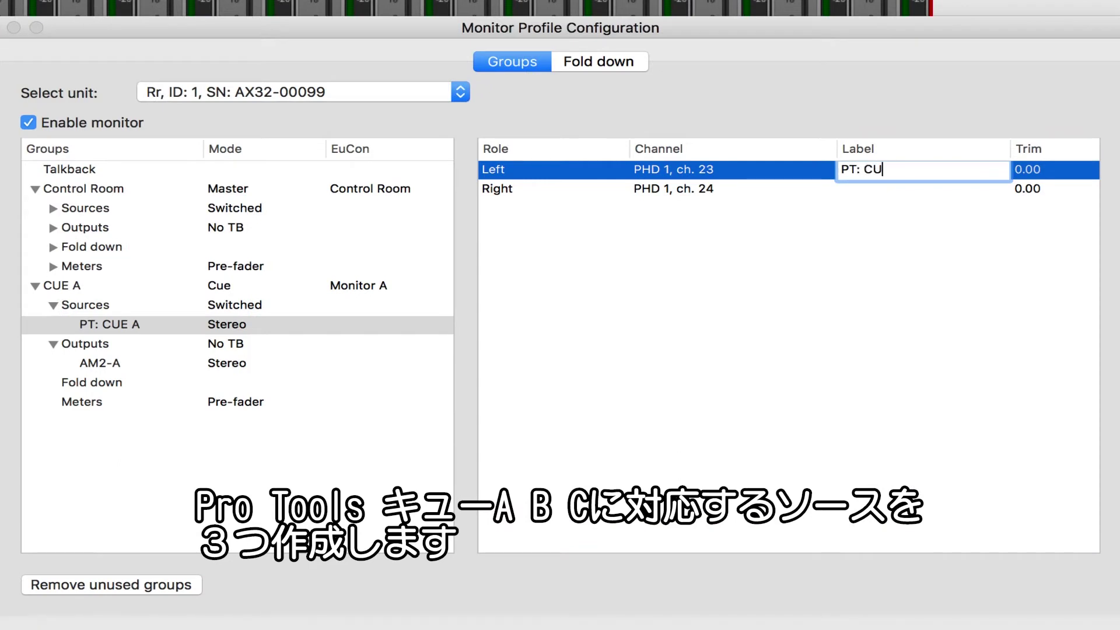
{"action": "key", "text": "Return"}
{"action": "key", "text": "Down"}
{"action": "type", "text": "PT: CUE"}
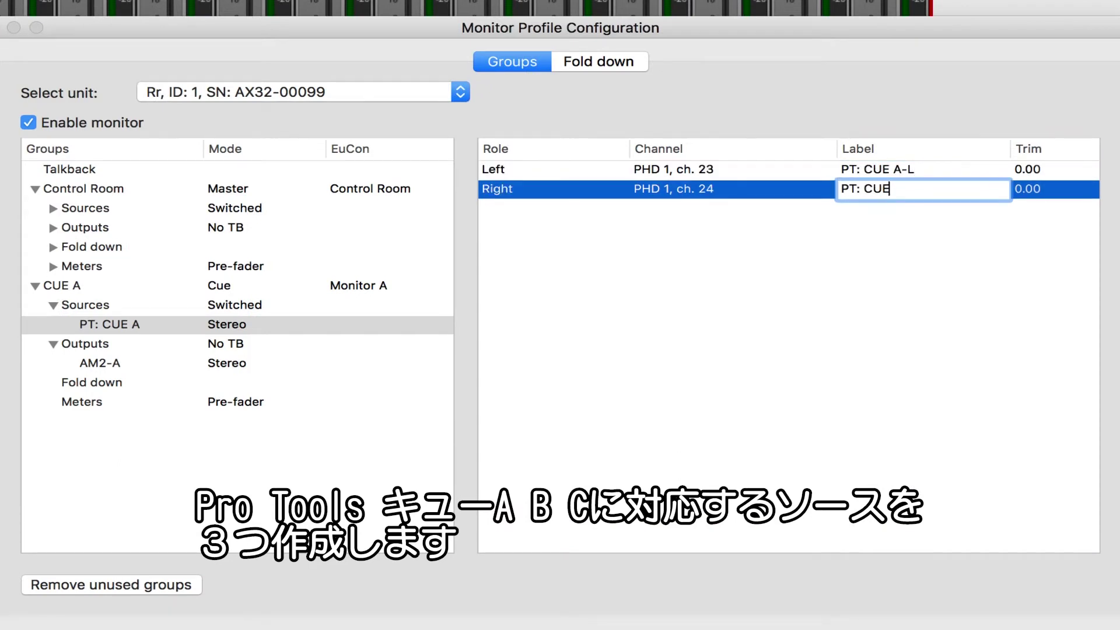
{"action": "type", "text": " A-R"}
{"action": "key", "text": "Return"}
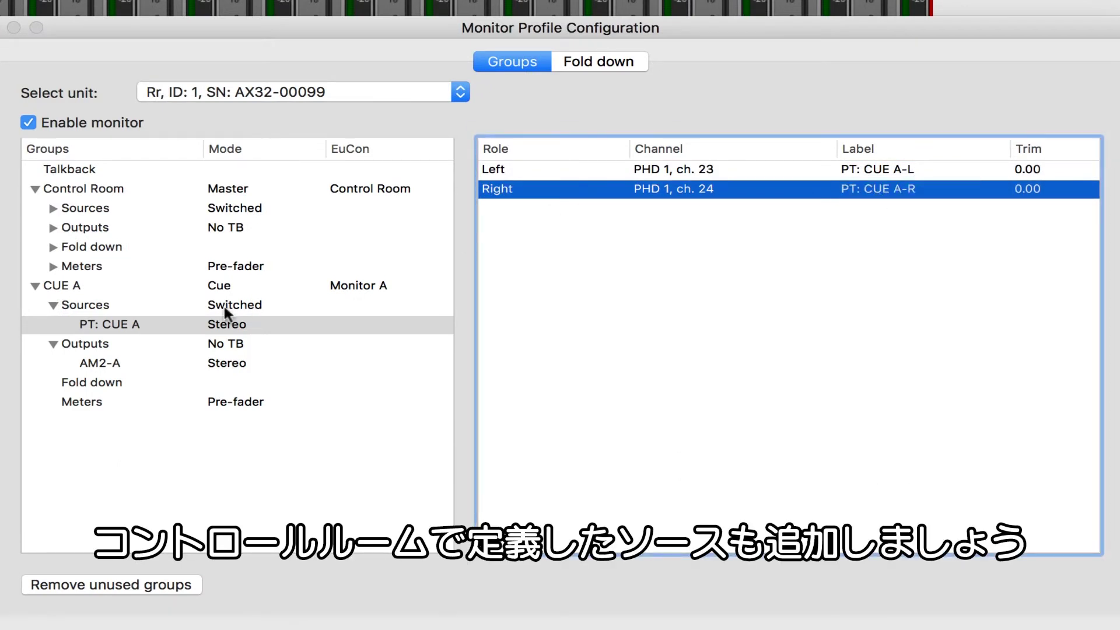
Add another new source to the CUE A group's sources.
{"action": "left_click", "coordinate": [86, 304]}
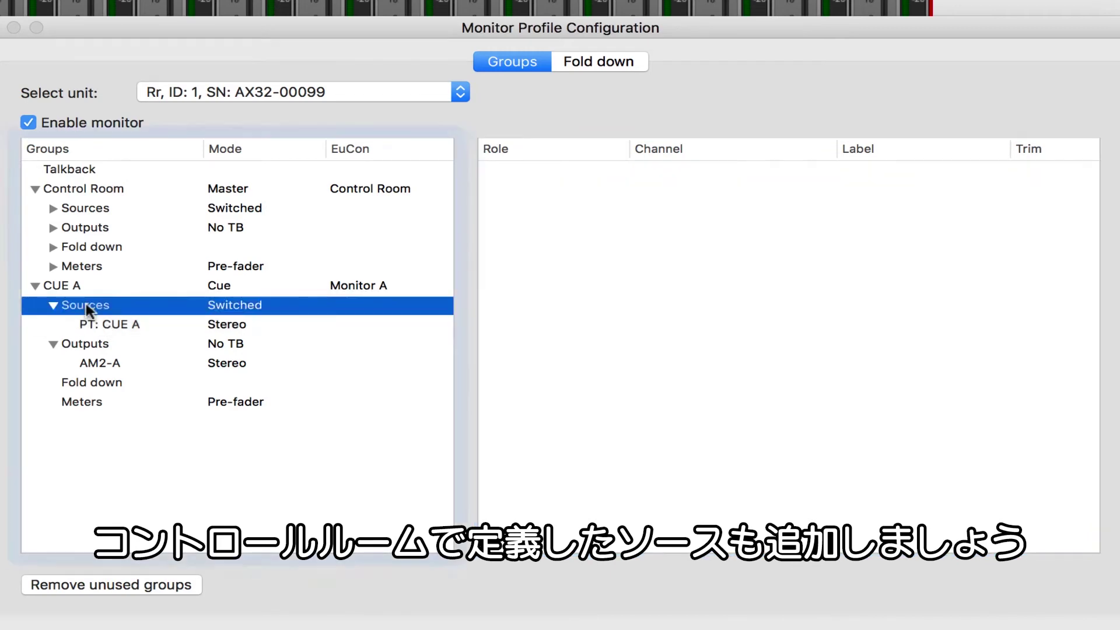
{"action": "right_click", "coordinate": [87, 304]}
{"action": "left_click", "coordinate": [140, 307]}
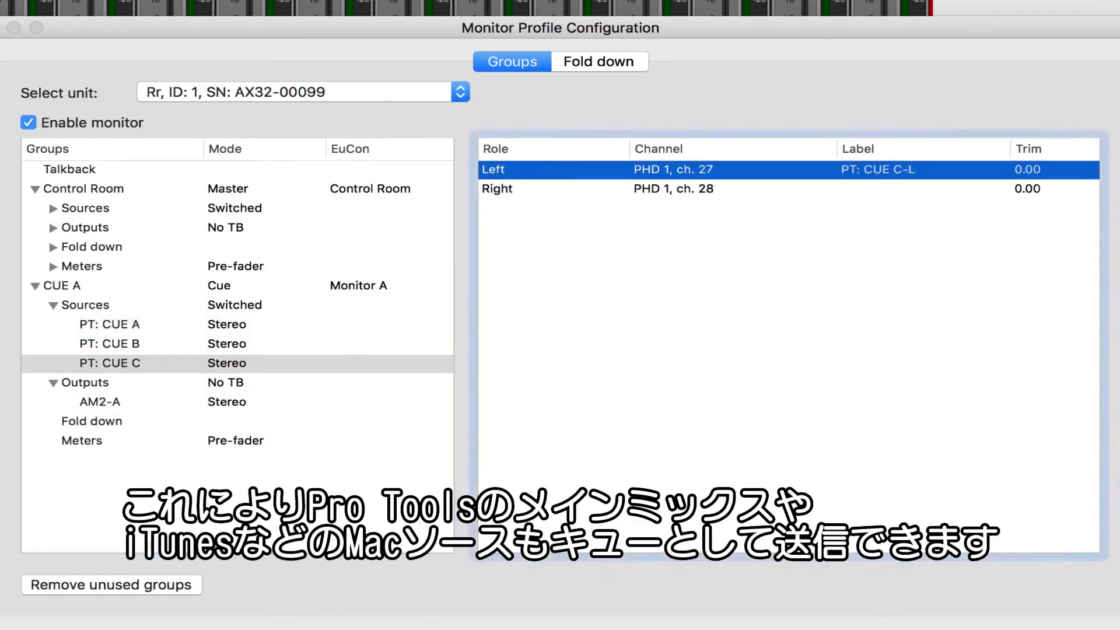
Label the right channel of the PT: CUE C source PT: CUE C-R.
{"action": "left_click", "coordinate": [875, 189]}
{"action": "left_click", "coordinate": [873, 189]}
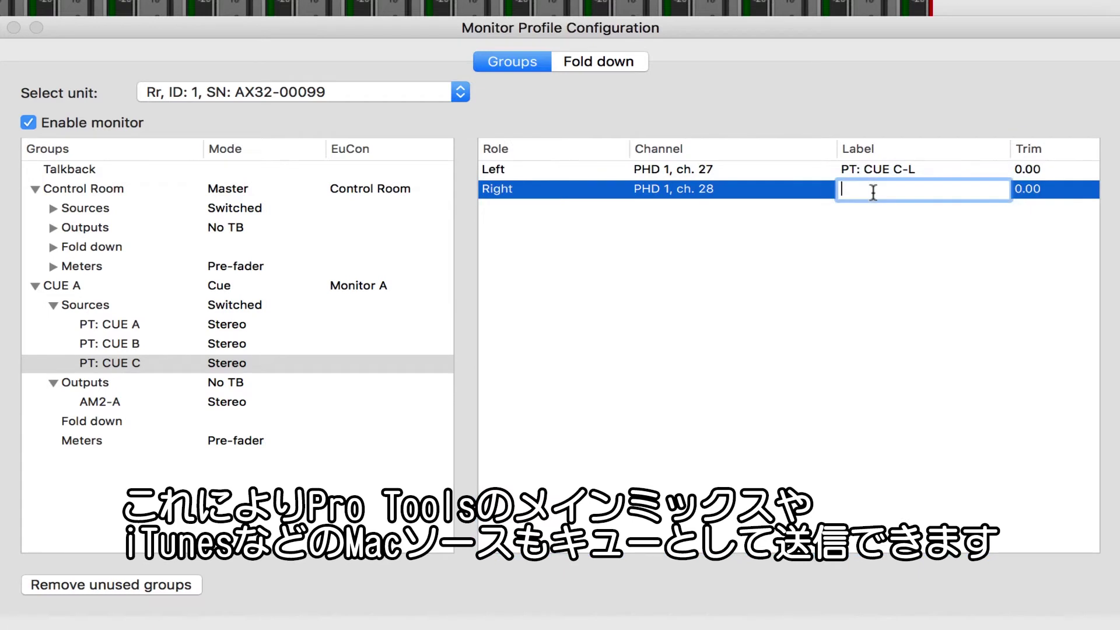
{"action": "type", "text": "PT: CUE C-R"}
Add the existing sources Pro Tools HDX and Mac to the CUE A group and view their channel assignments.
{"action": "left_click", "coordinate": [115, 305]}
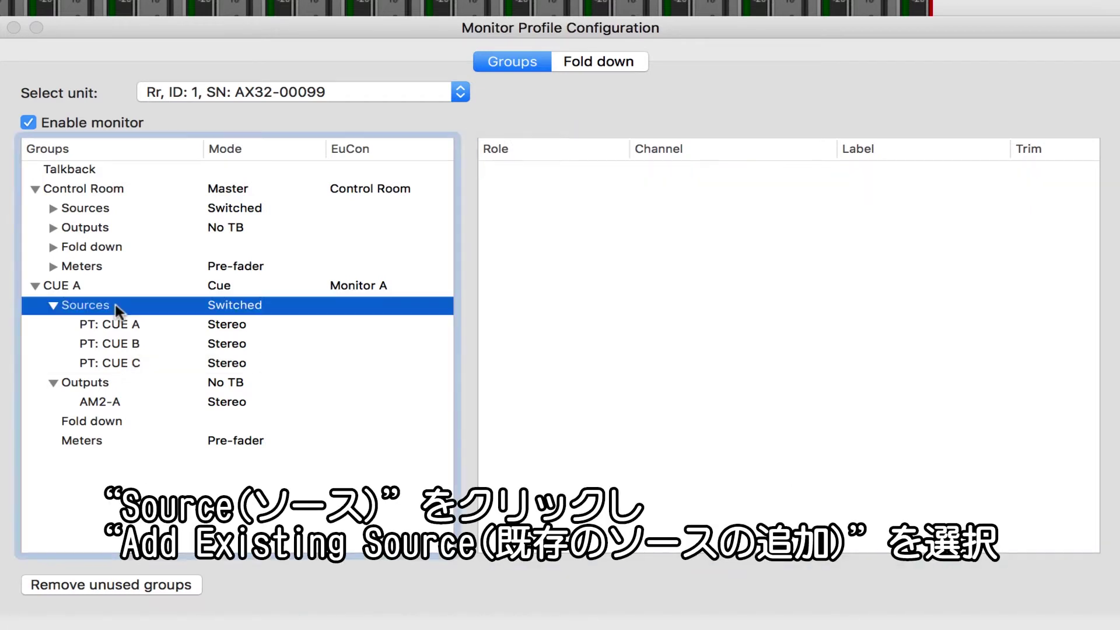
{"action": "right_click", "coordinate": [156, 306]}
{"action": "mouse_move", "coordinate": [357, 343]}
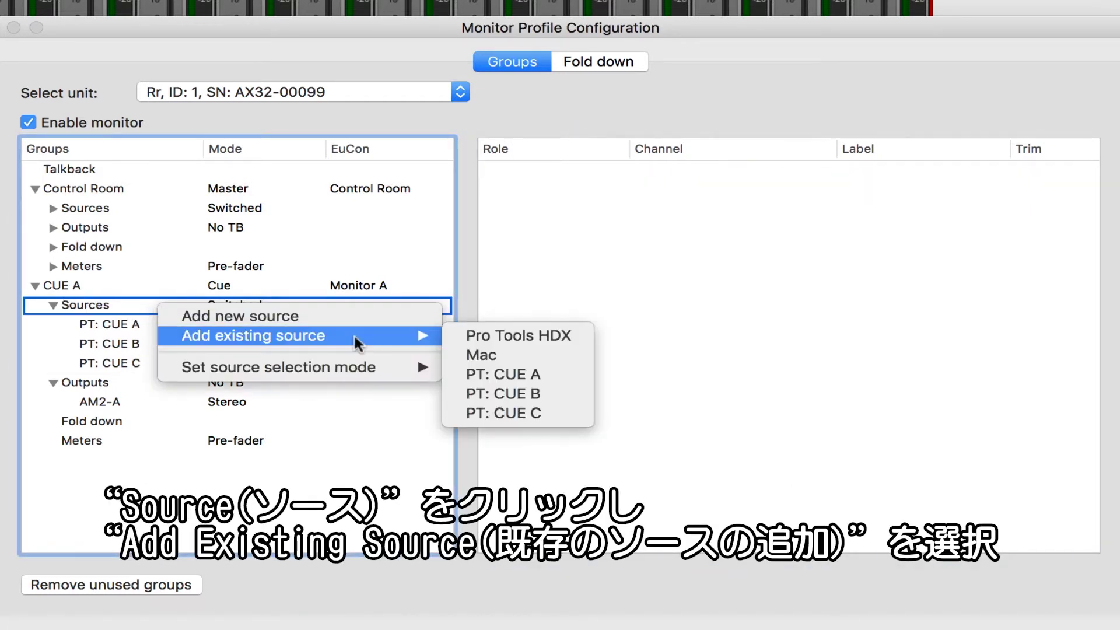
{"action": "left_click", "coordinate": [582, 339]}
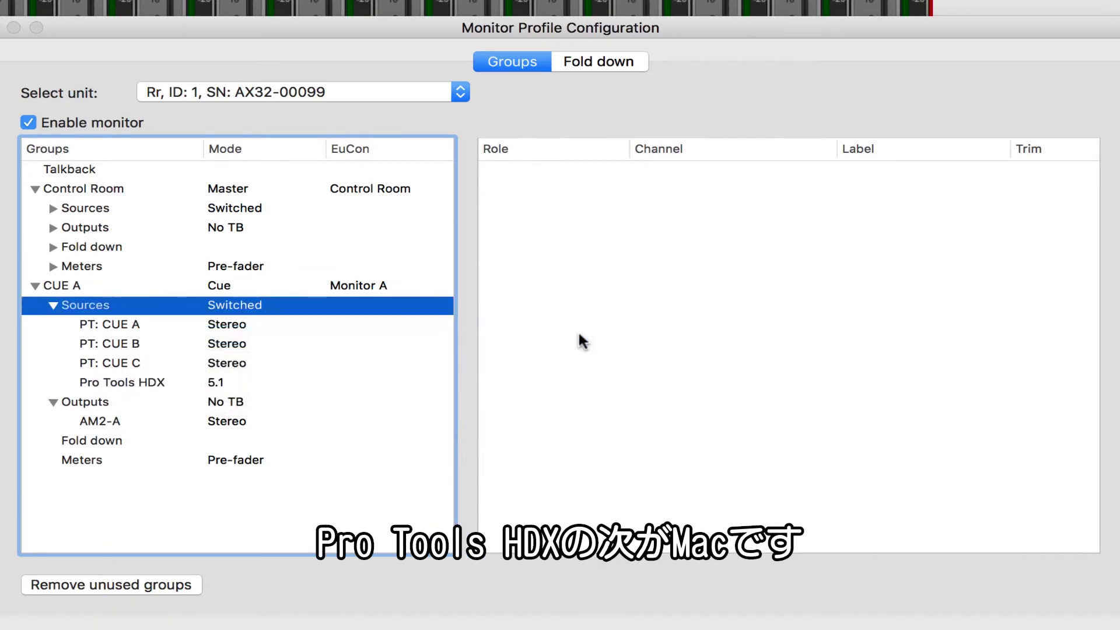
{"action": "right_click", "coordinate": [154, 301]}
{"action": "mouse_move", "coordinate": [379, 336]}
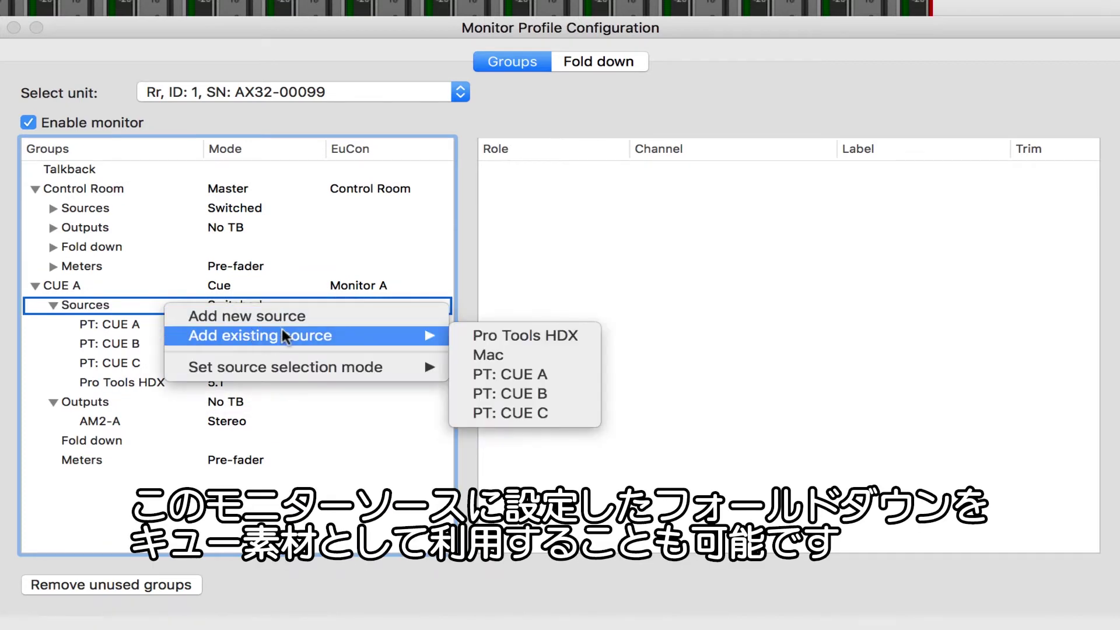
{"action": "left_click", "coordinate": [528, 357]}
{"action": "left_click", "coordinate": [149, 383]}
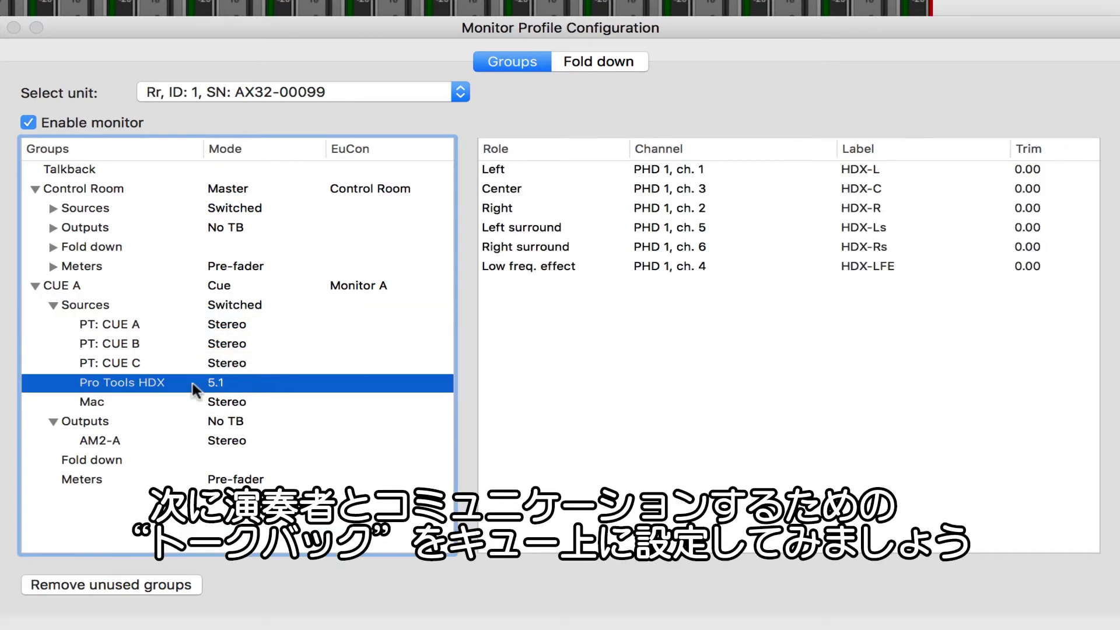
{"action": "left_click", "coordinate": [179, 402]}
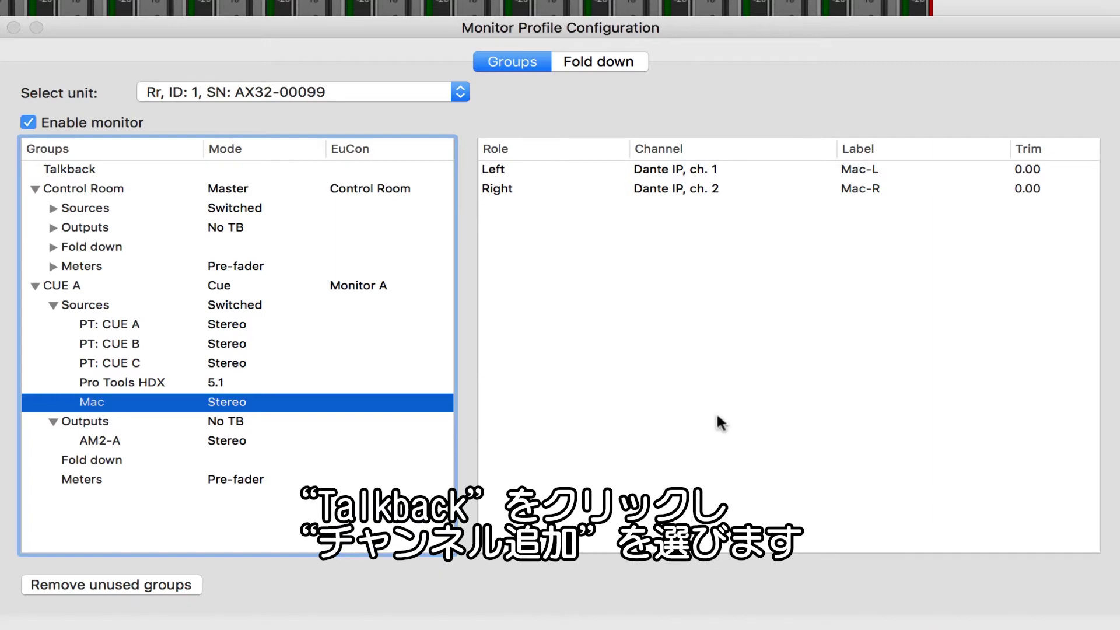
Add AD, ch. 1 as the Talkback channel.
{"action": "left_click", "coordinate": [113, 171]}
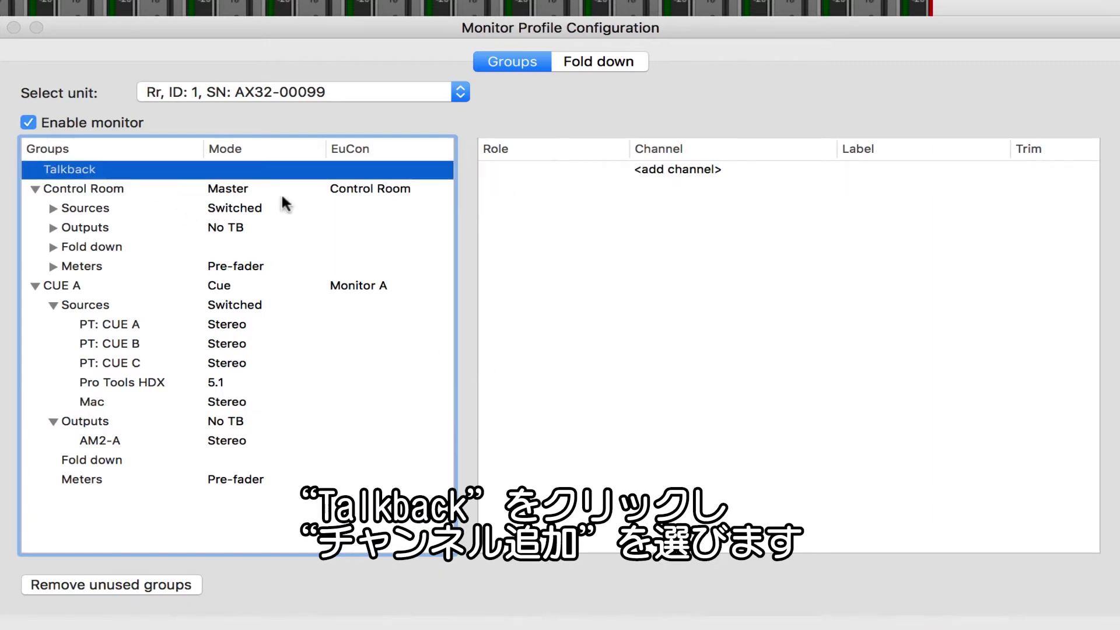
{"action": "left_click", "coordinate": [703, 170]}
{"action": "mouse_move", "coordinate": [740, 178]}
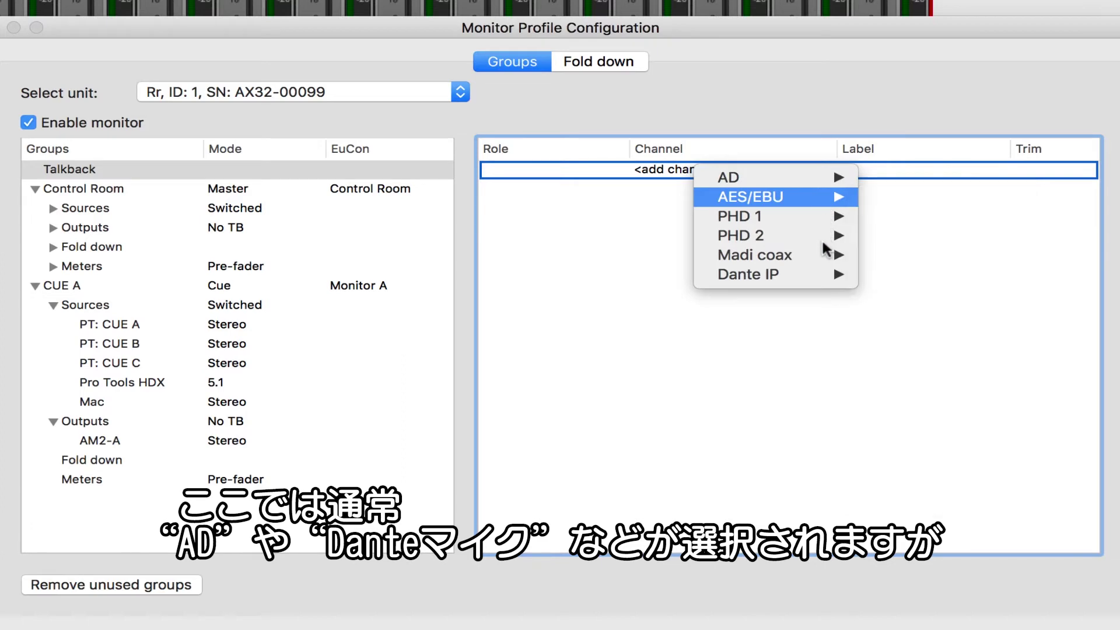
{"action": "mouse_move", "coordinate": [825, 275]}
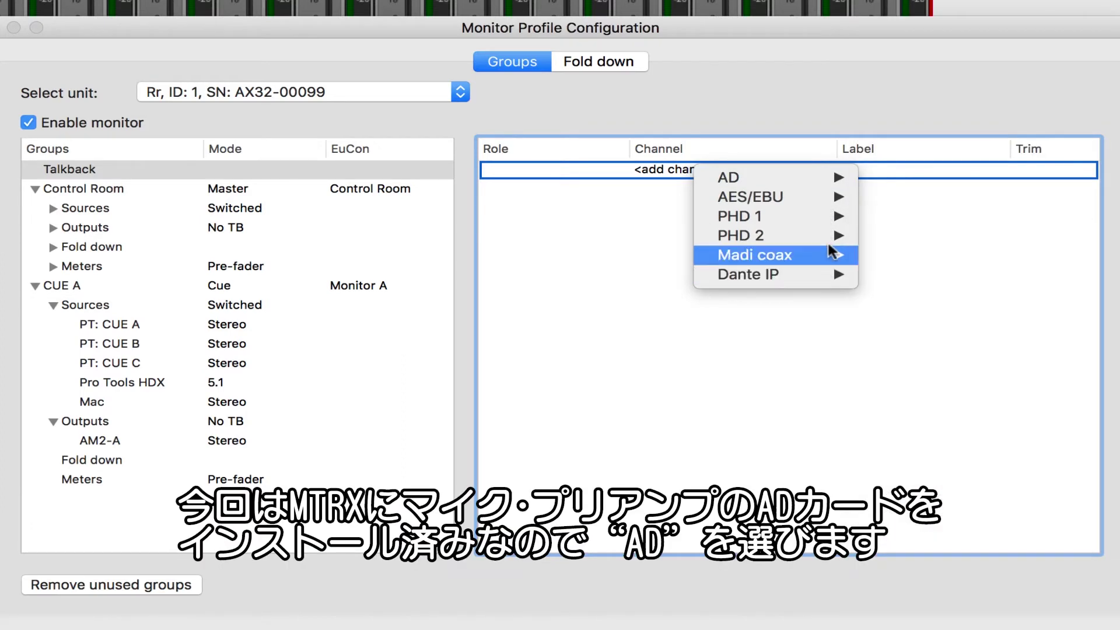
{"action": "mouse_move", "coordinate": [817, 178]}
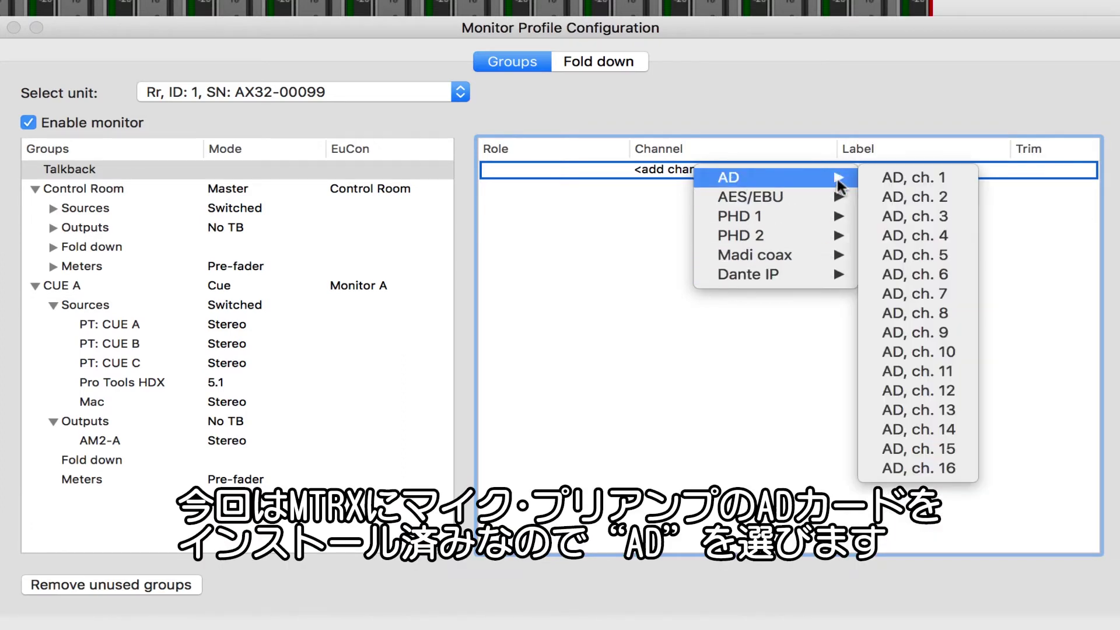
{"action": "left_click", "coordinate": [952, 182]}
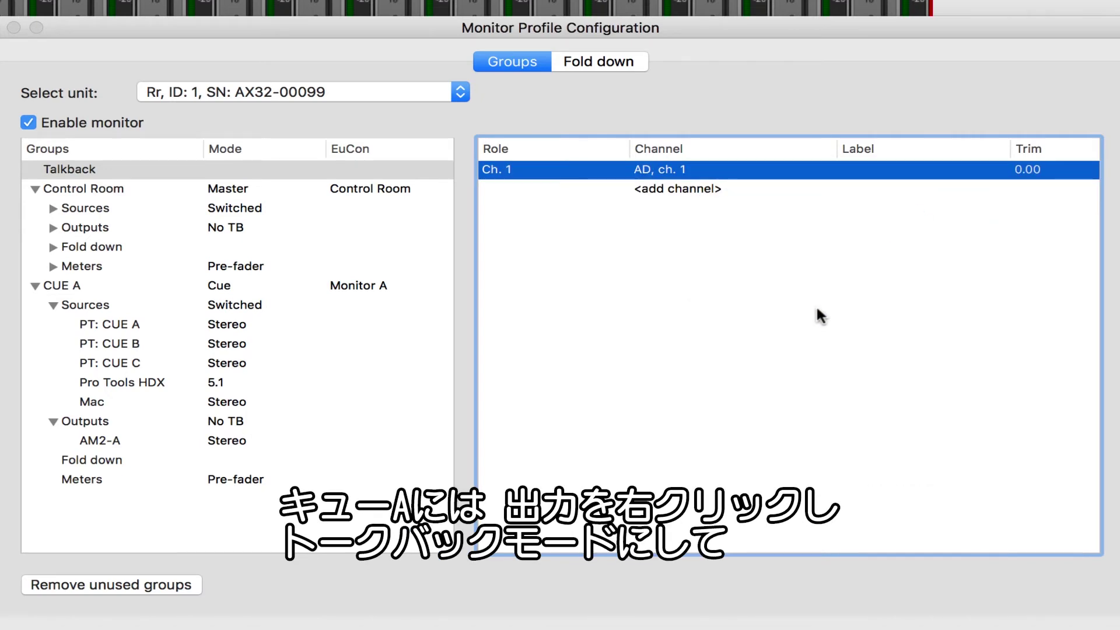
Set the talkback mode of the CUE A outputs to TB, Dim.
{"action": "left_click", "coordinate": [101, 425]}
{"action": "right_click", "coordinate": [100, 424]}
{"action": "mouse_move", "coordinate": [295, 492]}
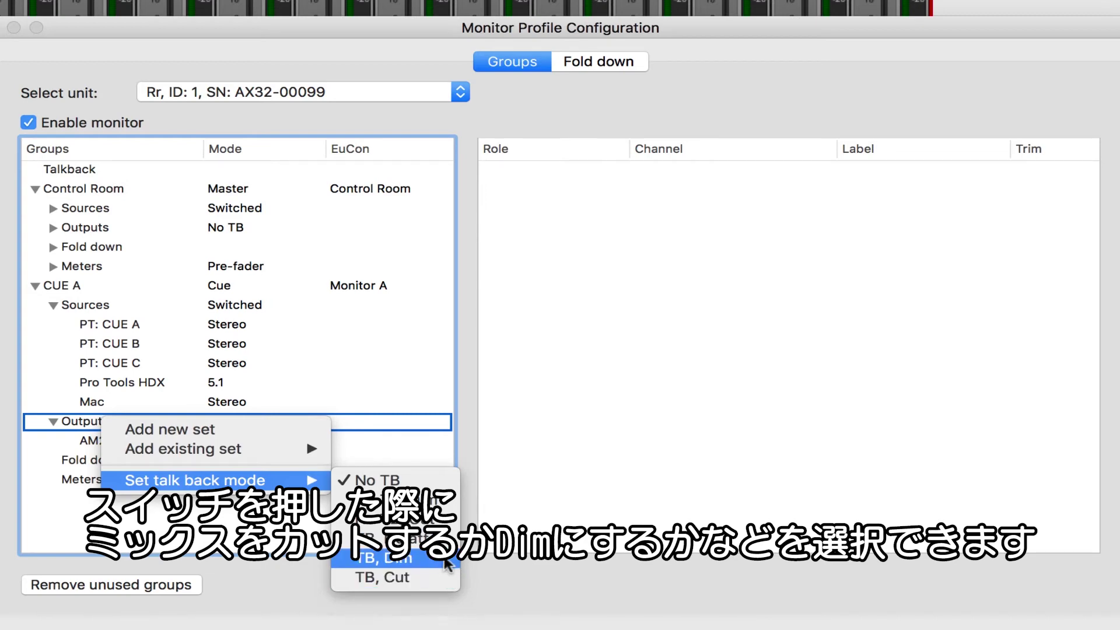
{"action": "left_click", "coordinate": [448, 562]}
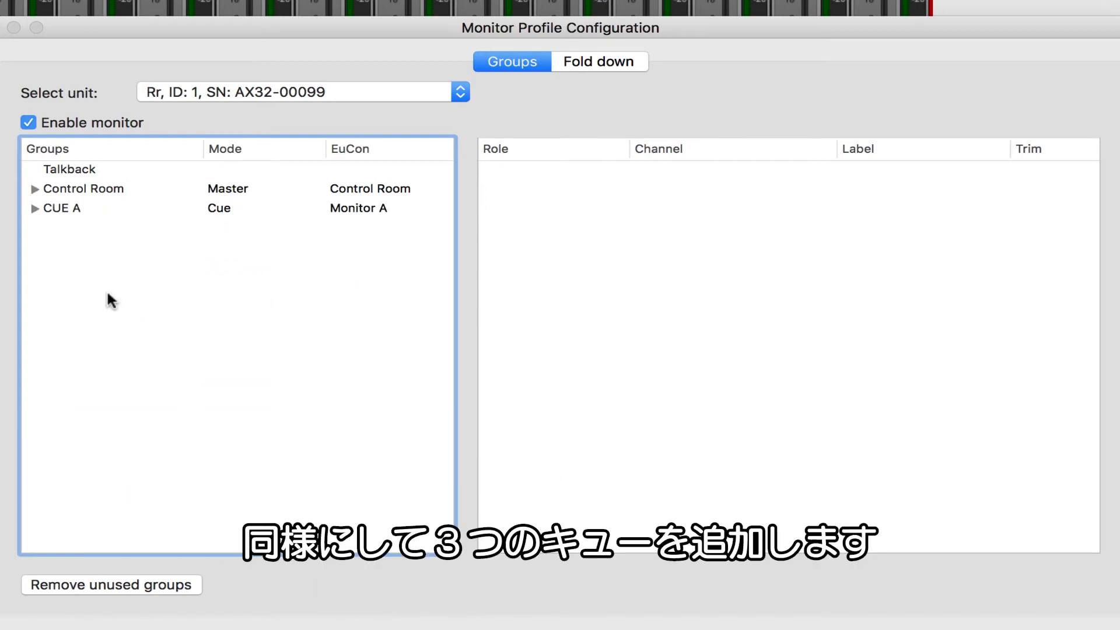
Add a new monitor group below CUE A and name it CUE B.
{"action": "right_click", "coordinate": [107, 290]}
{"action": "left_click", "coordinate": [151, 300]}
{"action": "left_click", "coordinate": [88, 214]}
{"action": "double_click", "coordinate": [87, 228]}
{"action": "type", "text": "CUE B"}
{"action": "key", "text": "Return"}
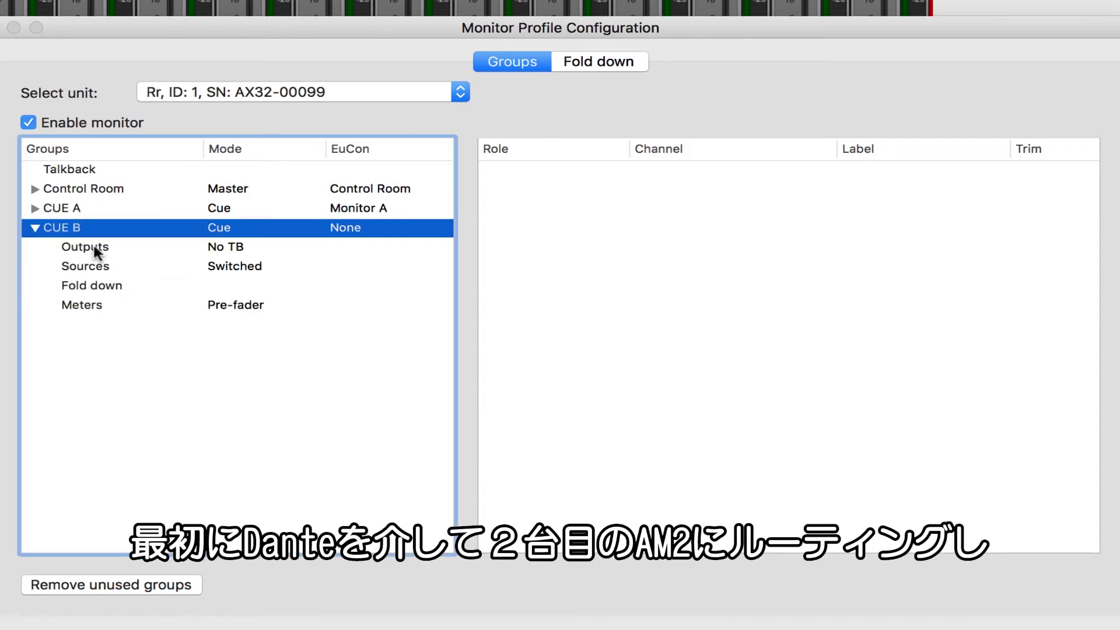
Add a new output set to the CUE B group and name it AM2-B.
{"action": "left_click", "coordinate": [93, 245]}
{"action": "right_click", "coordinate": [93, 245]}
{"action": "left_click", "coordinate": [149, 376]}
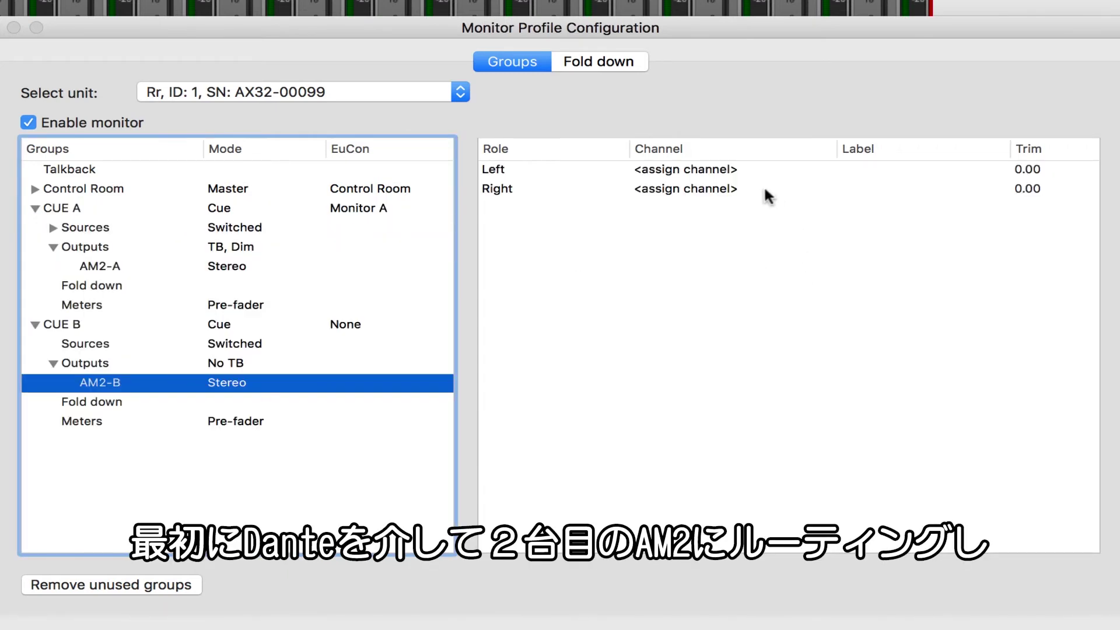
Assign the AM2-B output set's left channel to Dante IP, ch. 11 and its right channel to Dante IP, ch. 12.
{"action": "left_click", "coordinate": [723, 170]}
{"action": "mouse_move", "coordinate": [840, 272]}
{"action": "left_click", "coordinate": [1006, 421]}
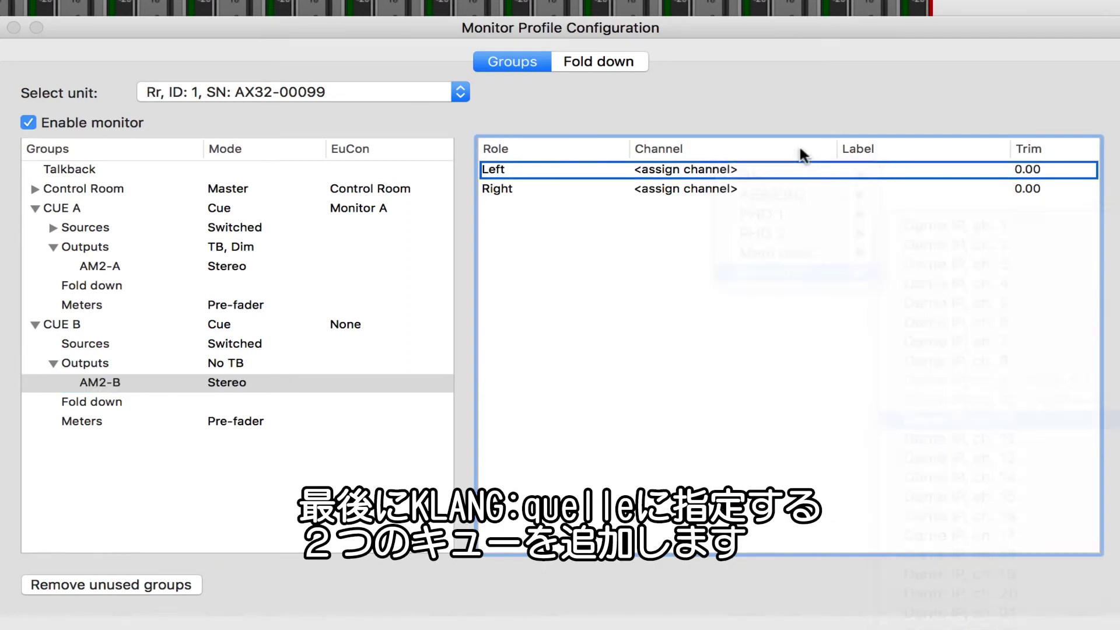
{"action": "left_click", "coordinate": [725, 190]}
{"action": "mouse_move", "coordinate": [782, 297]}
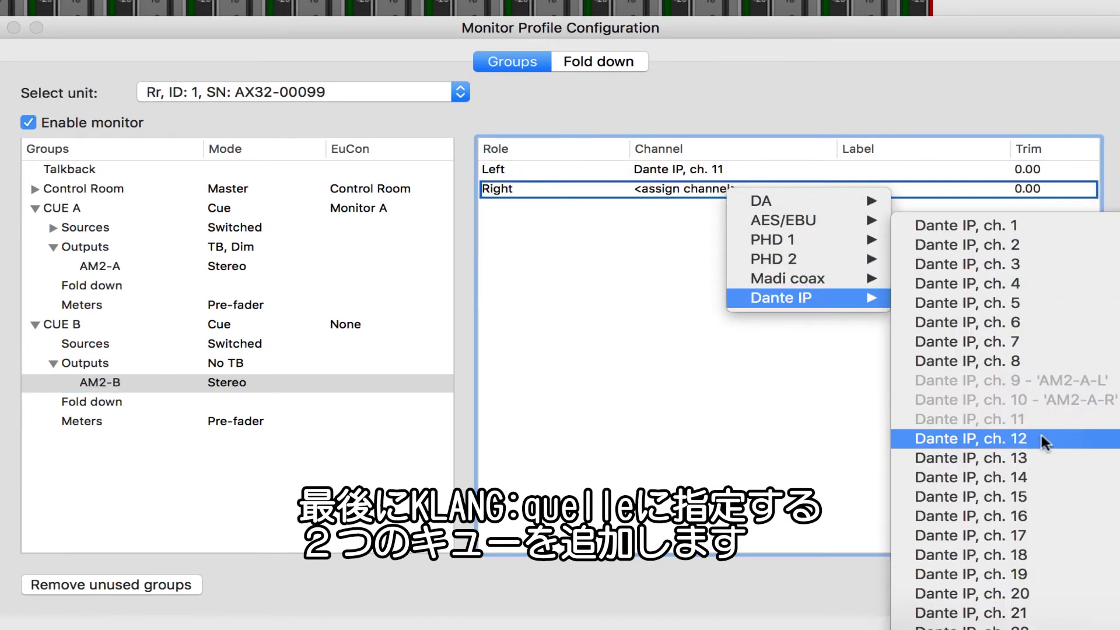
{"action": "left_click", "coordinate": [1042, 438]}
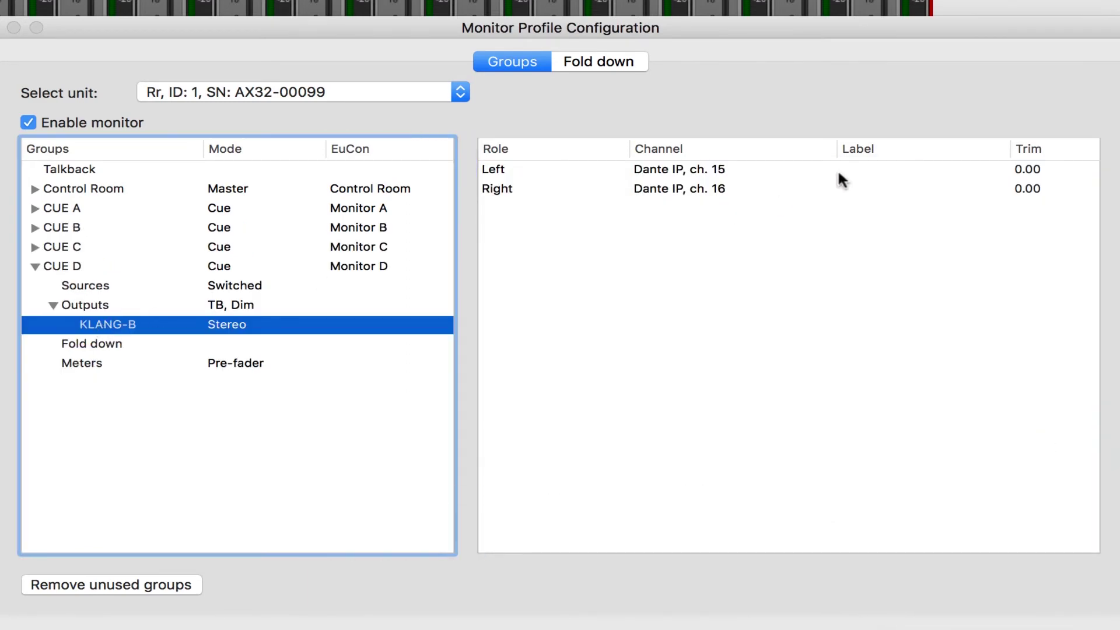
Label the KLANG-B output channels KLANG-B-L for left and KLANG-B-R for right, and collapse the CUE D group.
{"action": "left_click", "coordinate": [868, 170]}
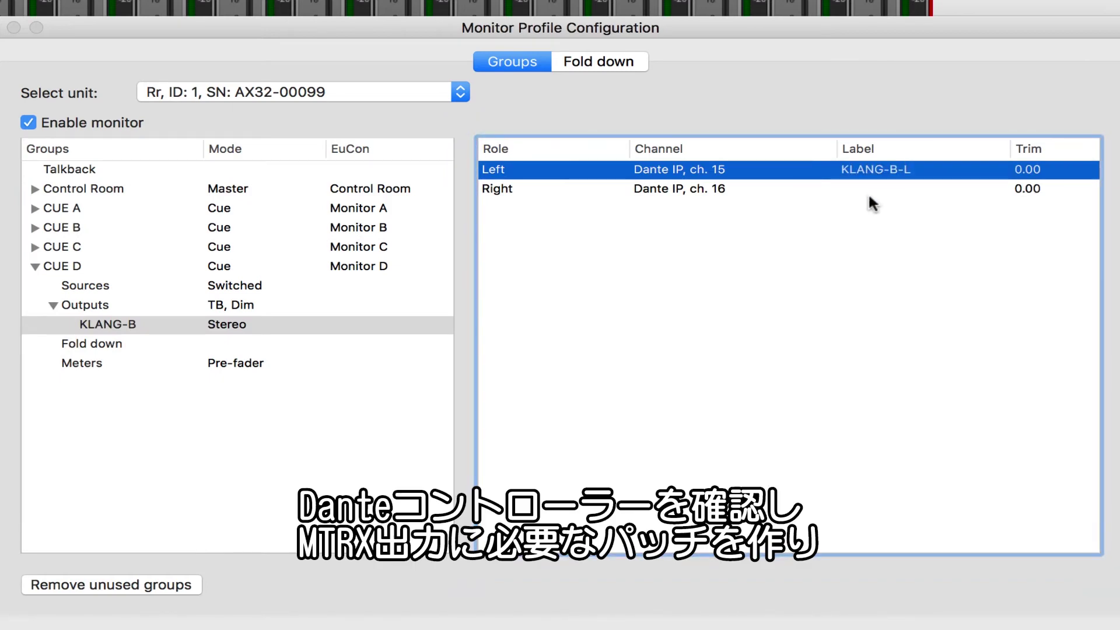
{"action": "left_click", "coordinate": [870, 187]}
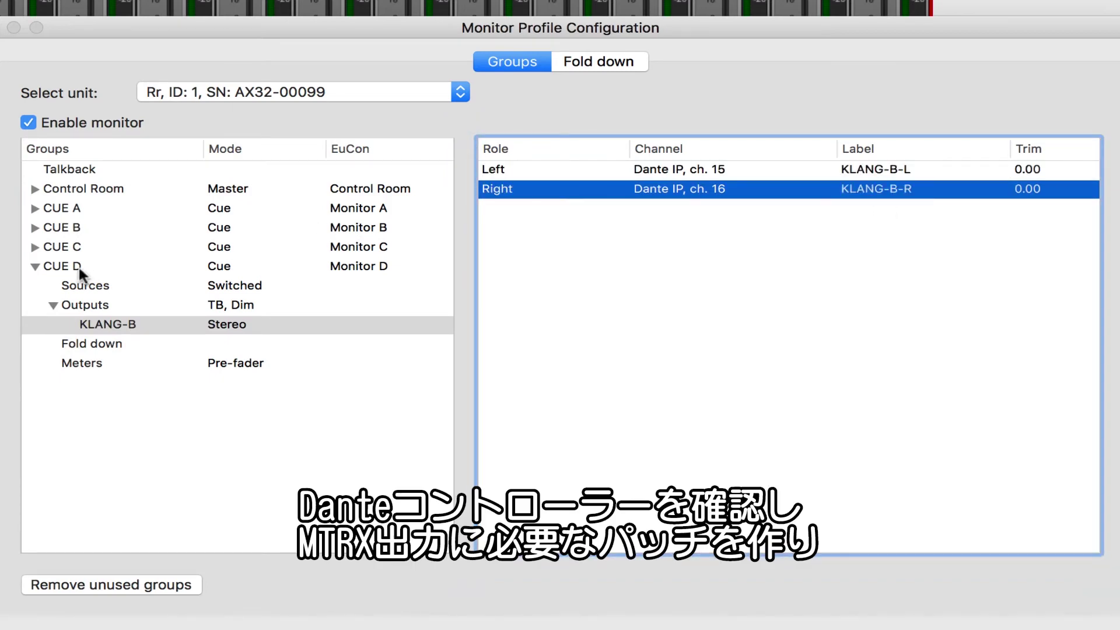
{"action": "left_click", "coordinate": [35, 266]}
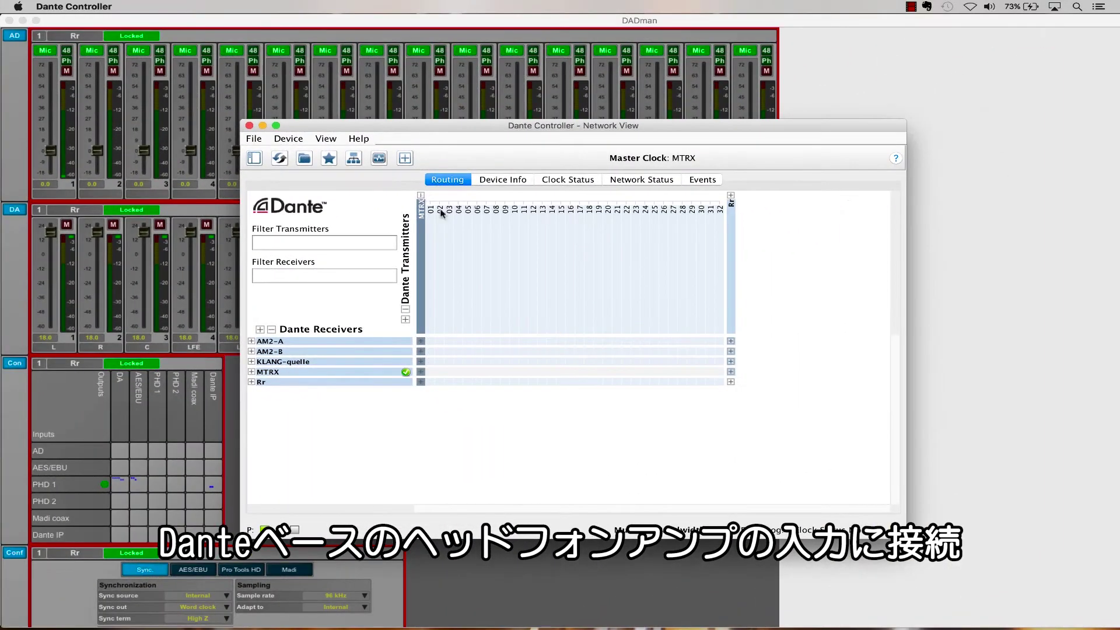
Switch to Dante Controller and expand the AM2-A, AM2-B and KLANG-quelle receivers in the routing grid.
{"action": "left_click", "coordinate": [274, 342]}
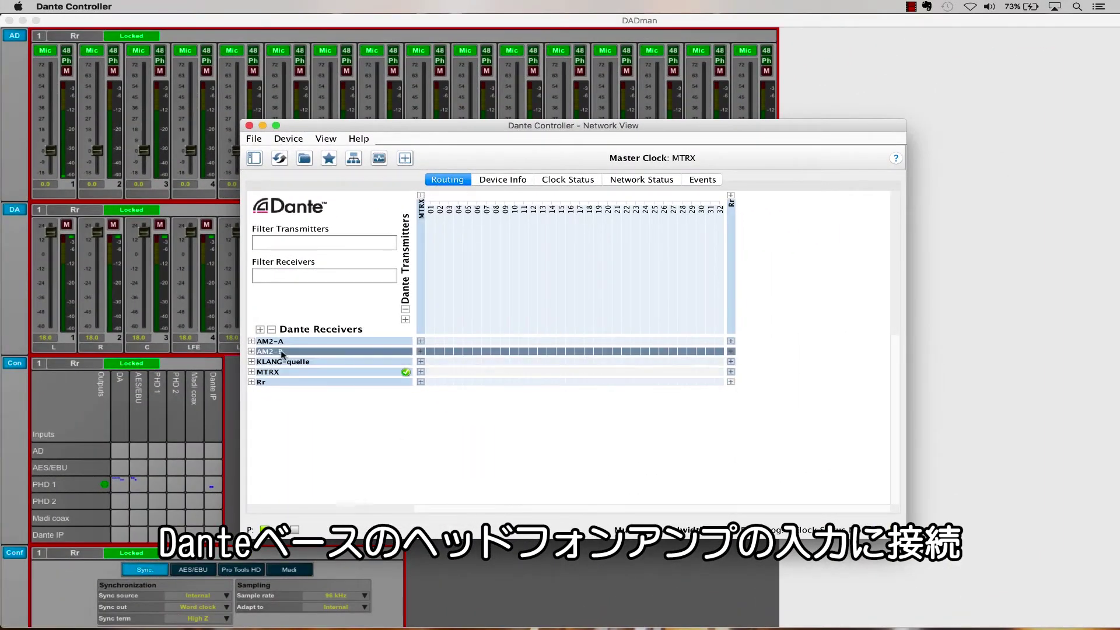
{"action": "left_click", "coordinate": [252, 341]}
{"action": "left_click", "coordinate": [251, 351]}
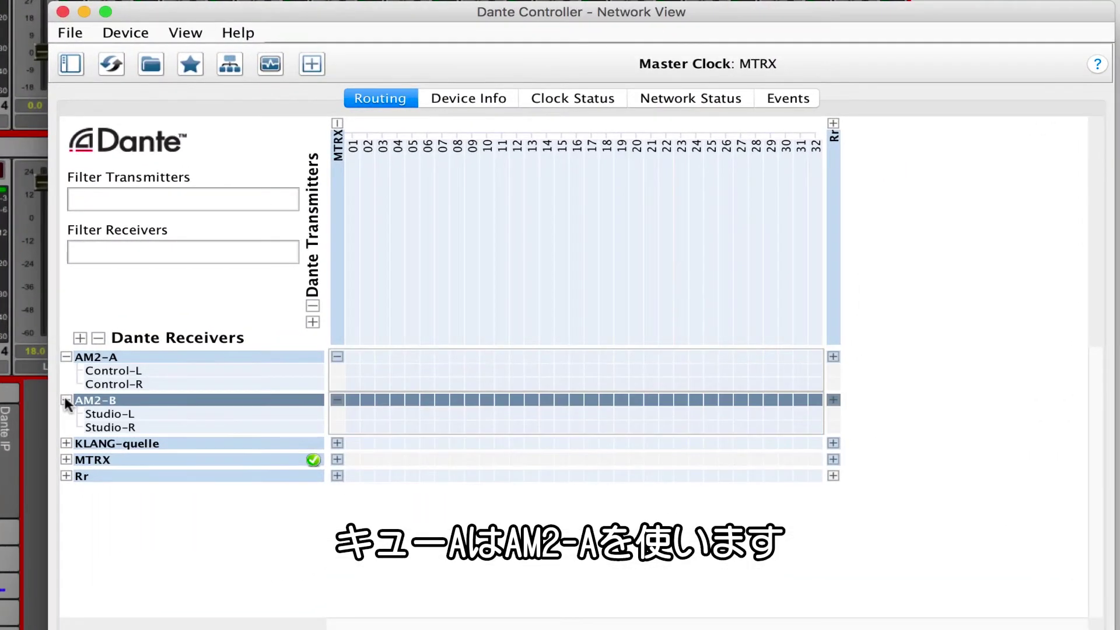
{"action": "left_click", "coordinate": [66, 443]}
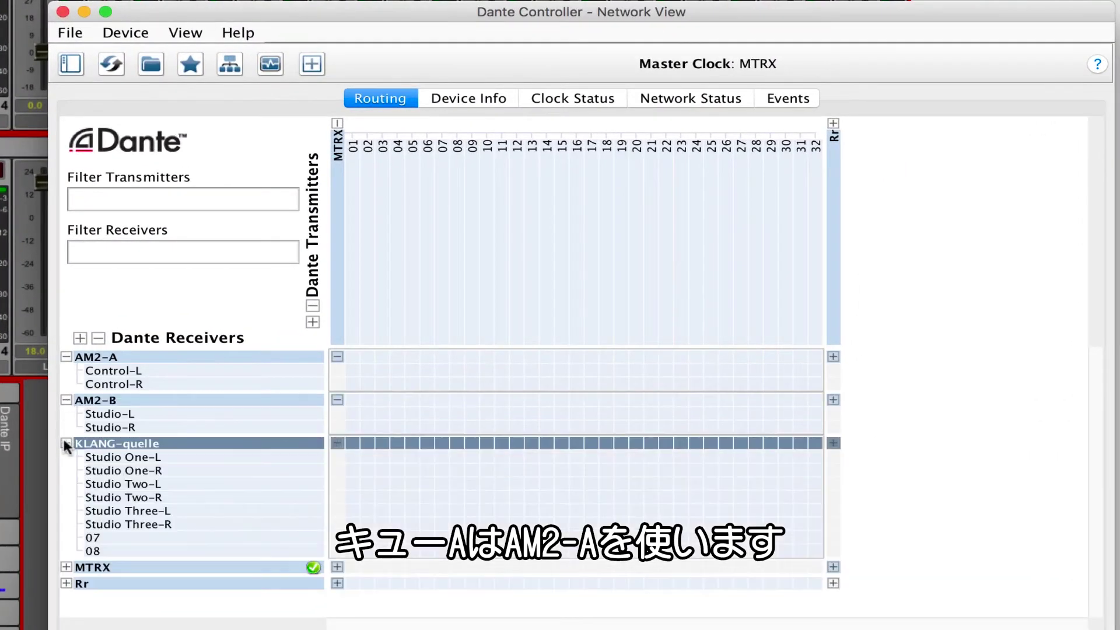
Route MTRX channels 09 and 10 to AM2-A Control-L and Control-R, and channels 11 and 12 to AM2-B Studio-L and Studio-R.
{"action": "left_click", "coordinate": [472, 370]}
{"action": "left_click", "coordinate": [486, 383]}
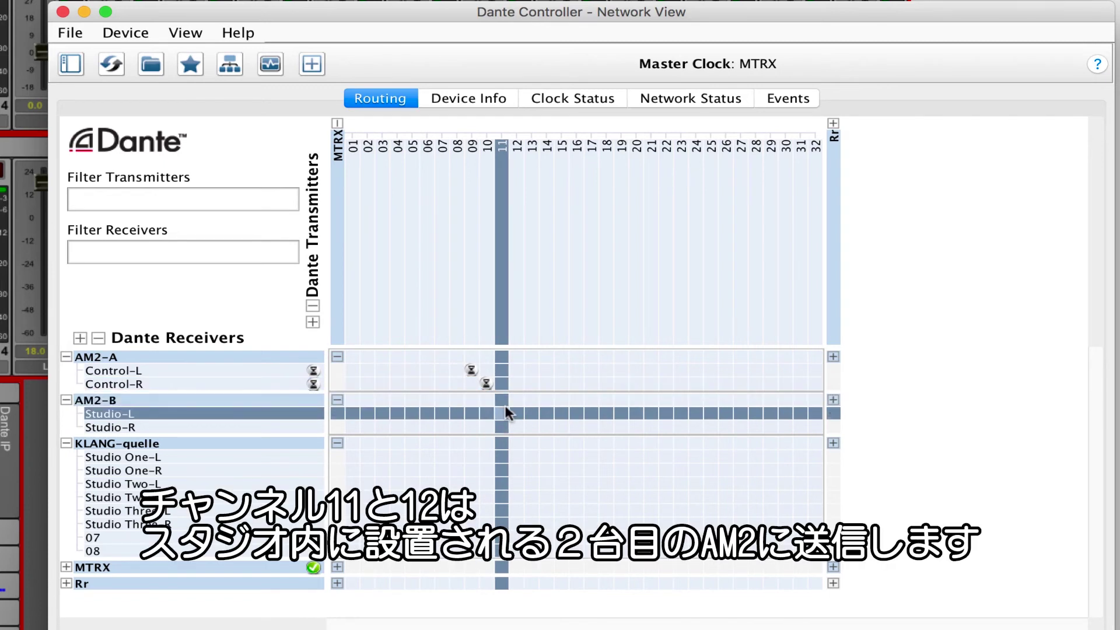
{"action": "left_click", "coordinate": [501, 414]}
{"action": "left_click", "coordinate": [515, 427]}
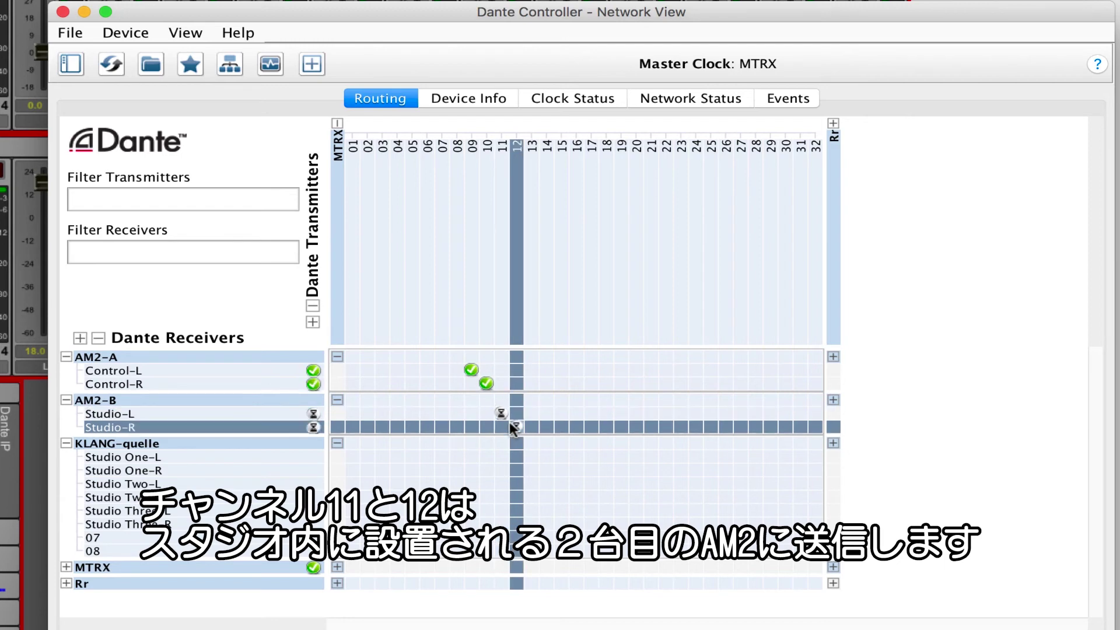
Route MTRX channels 13 to 16 to the KLANG-quelle receivers Studio One-L, Studio One-R, Studio Two-L and Studio Two-R.
{"action": "left_click", "coordinate": [531, 456]}
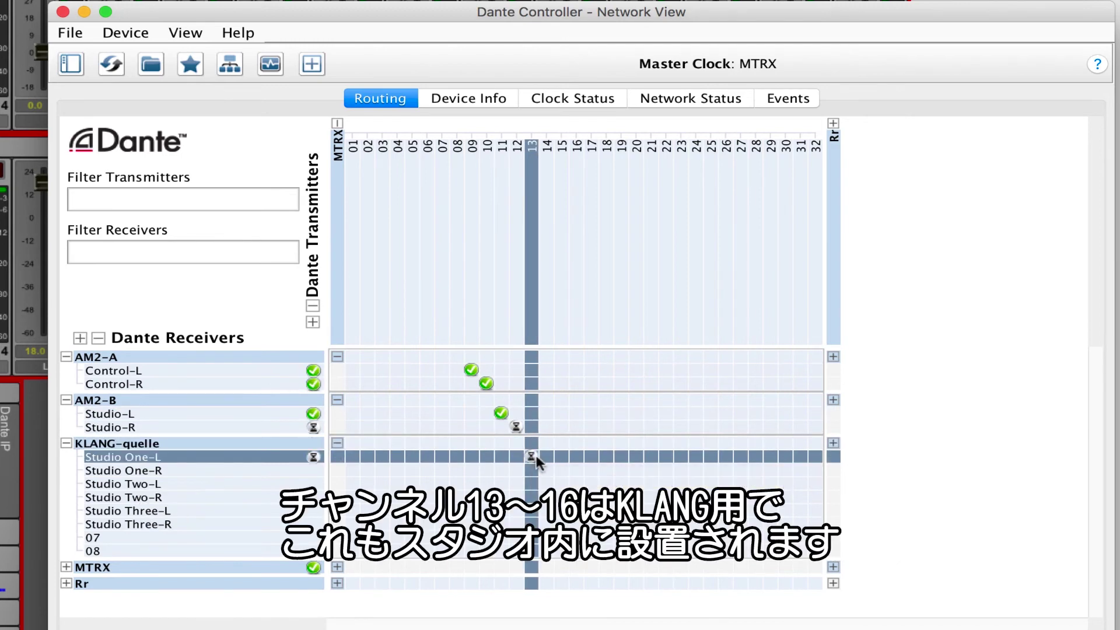
{"action": "left_click", "coordinate": [546, 470]}
{"action": "left_click", "coordinate": [561, 484]}
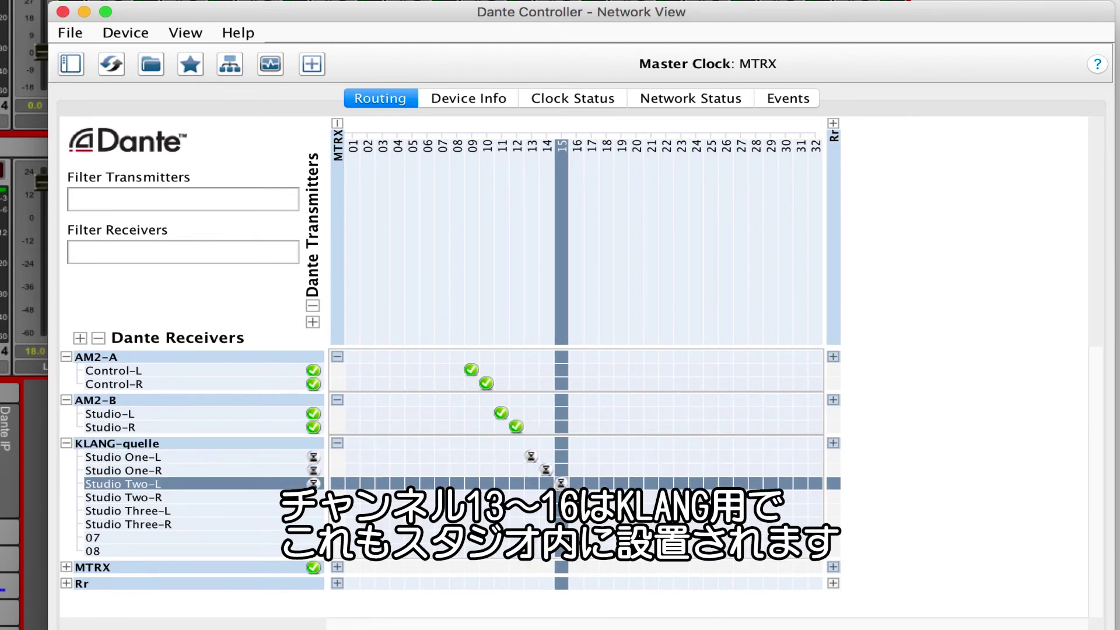
{"action": "left_click", "coordinate": [575, 497]}
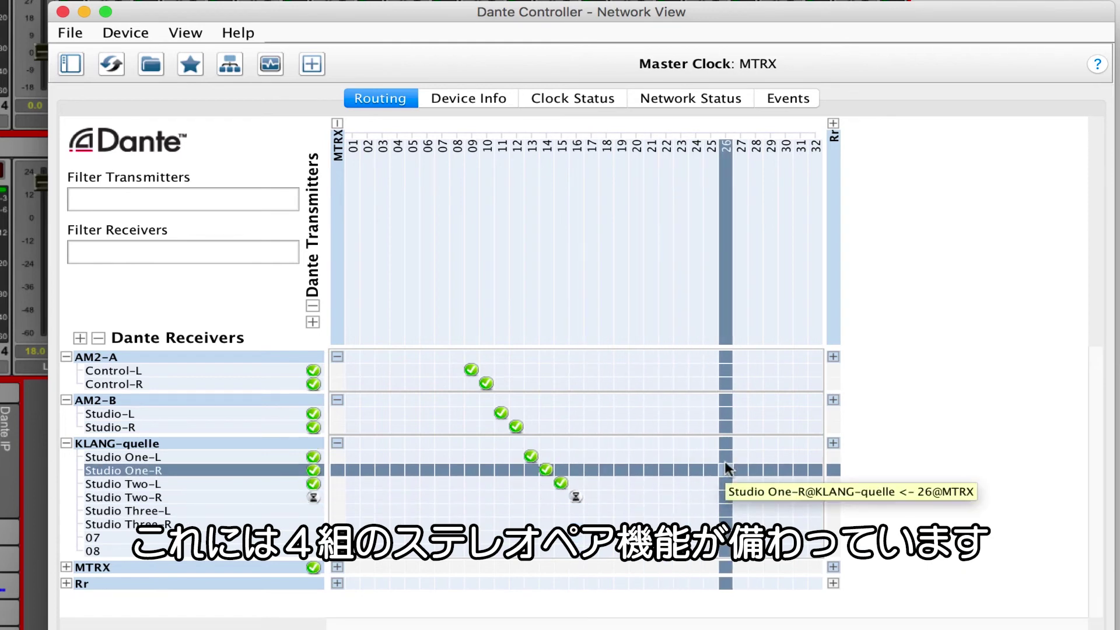
In the KLANG-quelle device view, rename receive channel 07 as Studio Four-L and channel 08 as Studio Four-R.
{"action": "key", "text": "super+d"}
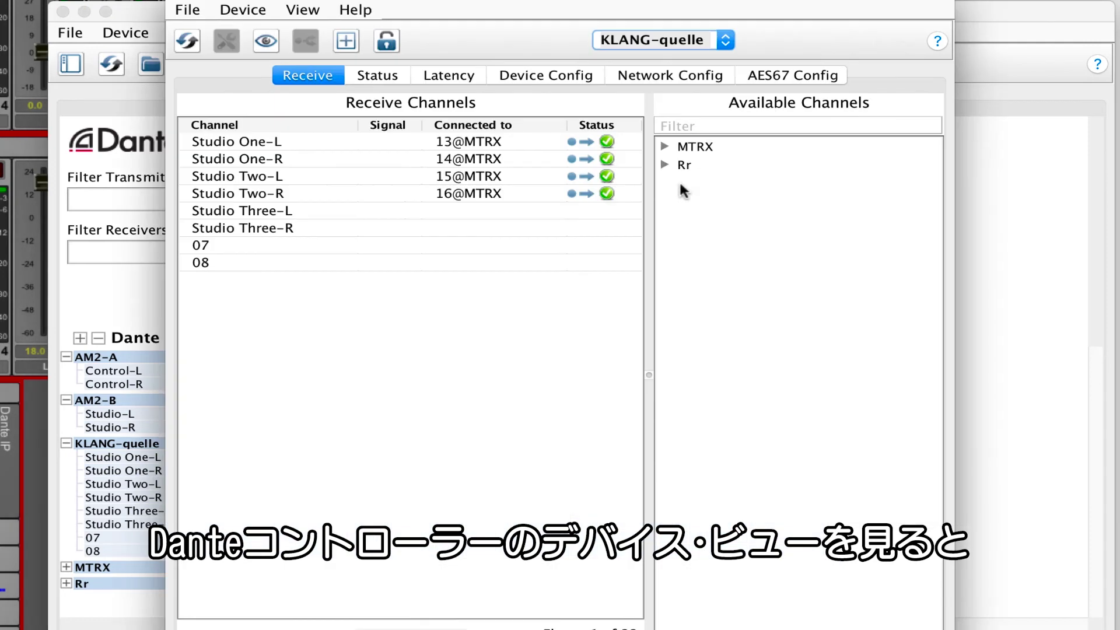
{"action": "double_click", "coordinate": [304, 244]}
{"action": "type", "text": "Studio Four-L"}
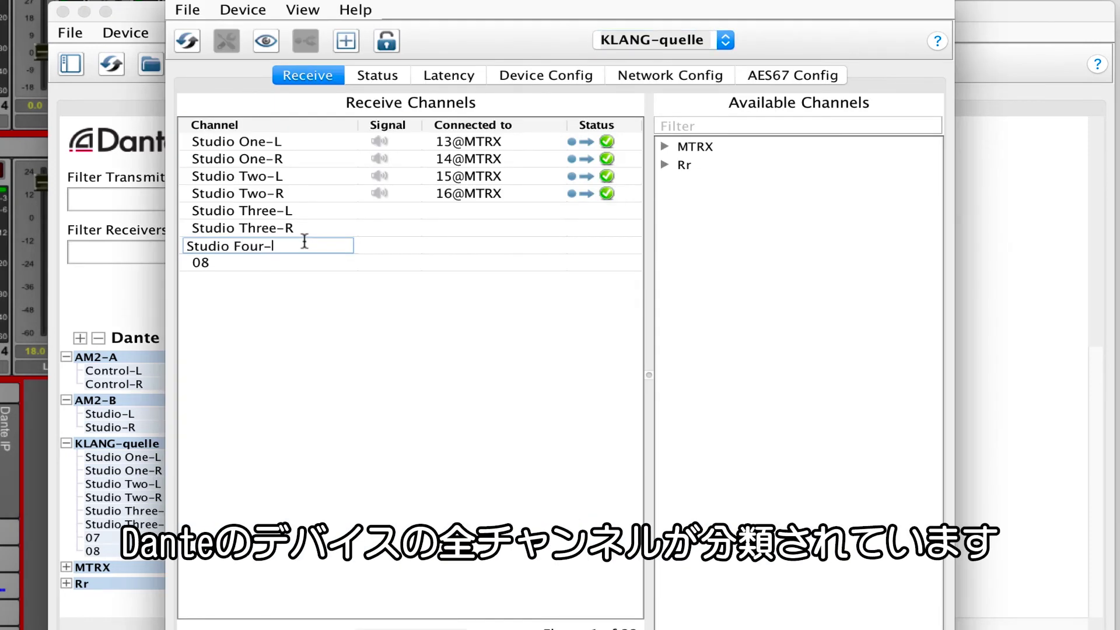
{"action": "key", "text": "Return"}
{"action": "type", "text": "S"}
{"action": "key", "text": "BackSpace"}
{"action": "type", "text": "Studio Fo"}
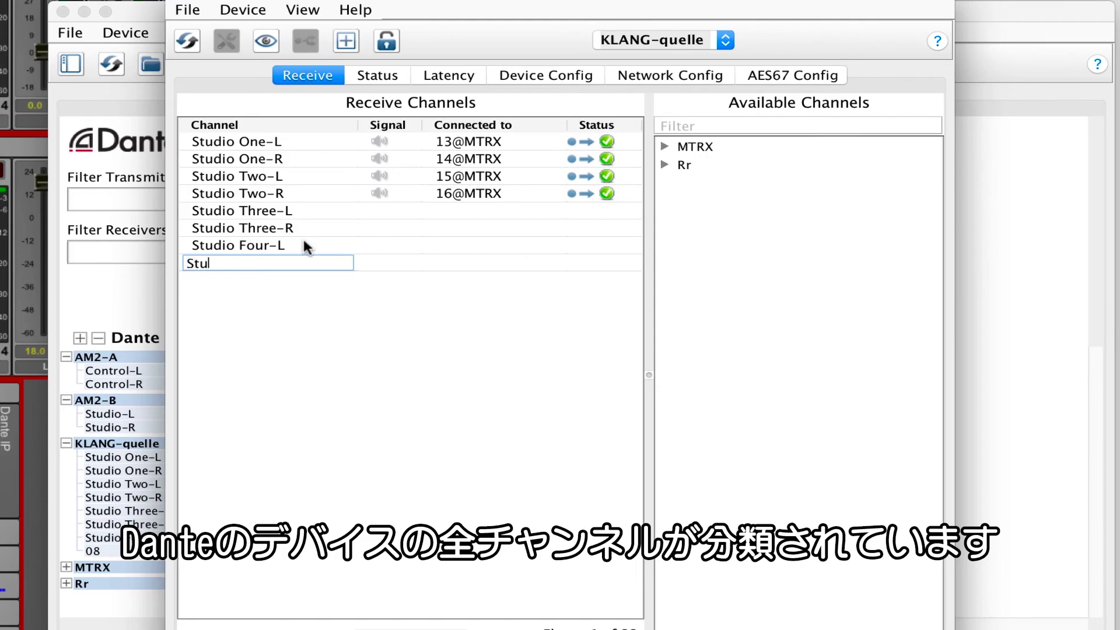
{"action": "type", "text": "ur-R"}
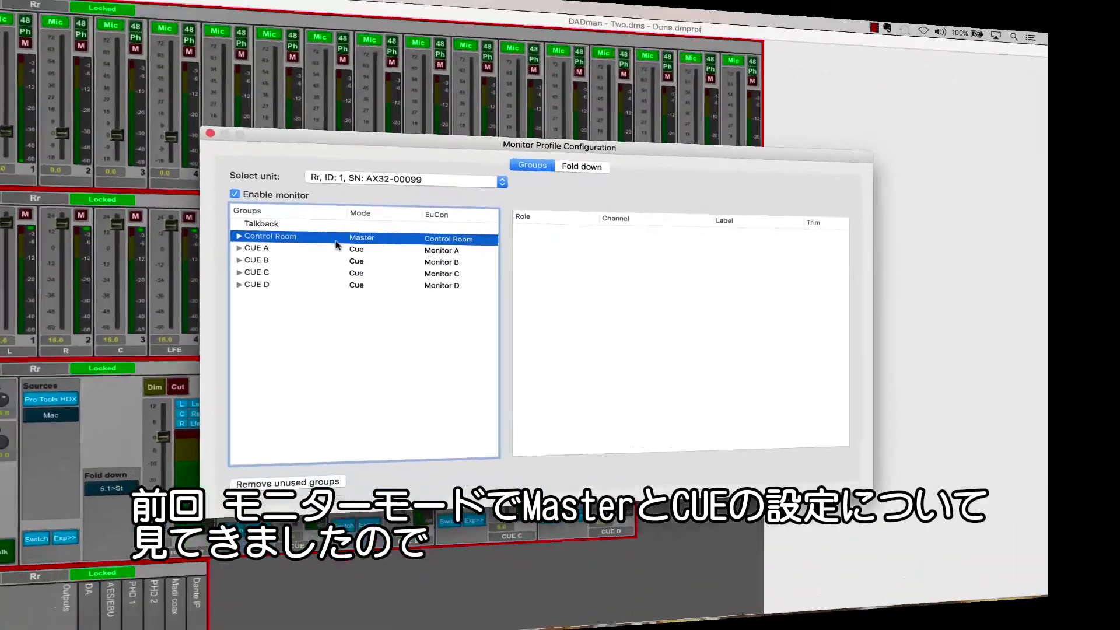
Switch to DADman's monitor profile configuration and set the Control Room group's monitor mode to Master.
{"action": "right_click", "coordinate": [329, 238]}
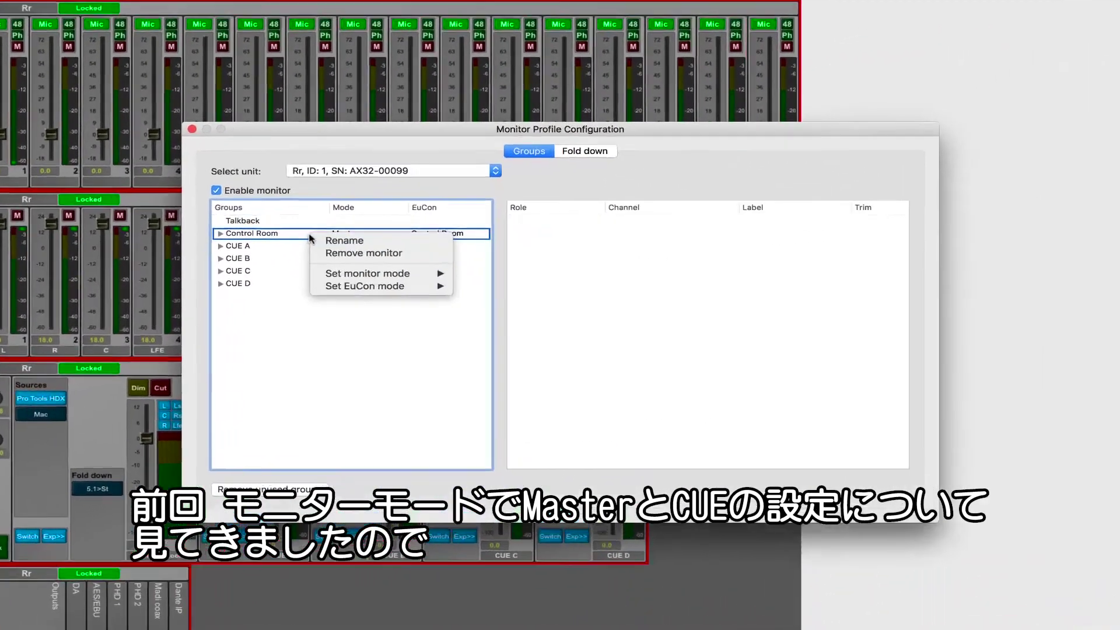
{"action": "mouse_move", "coordinate": [456, 276]}
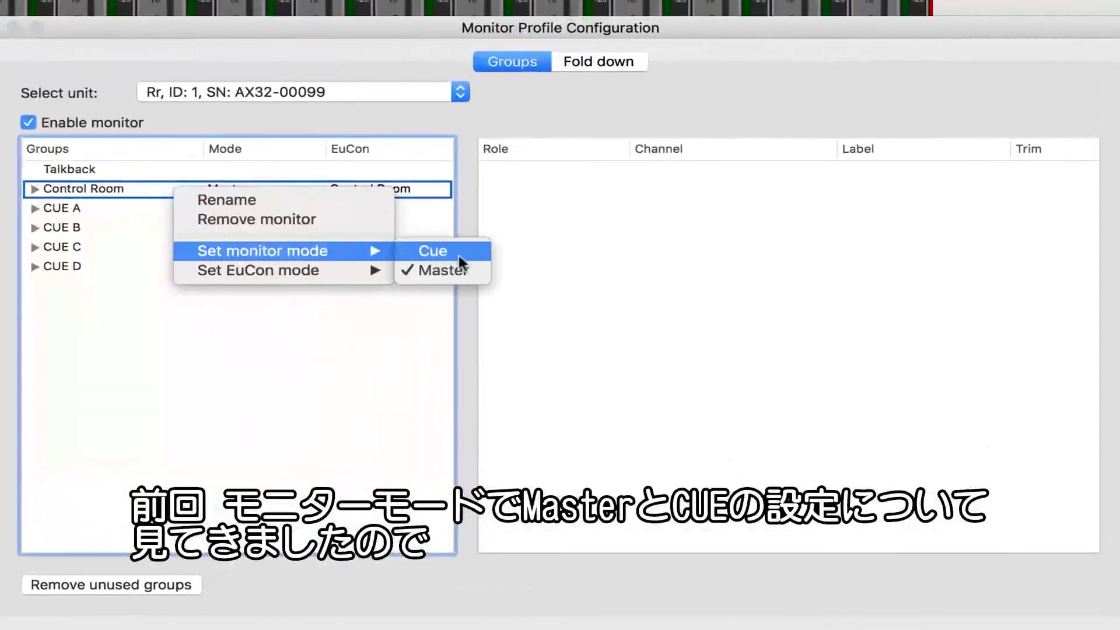
{"action": "left_click", "coordinate": [466, 268]}
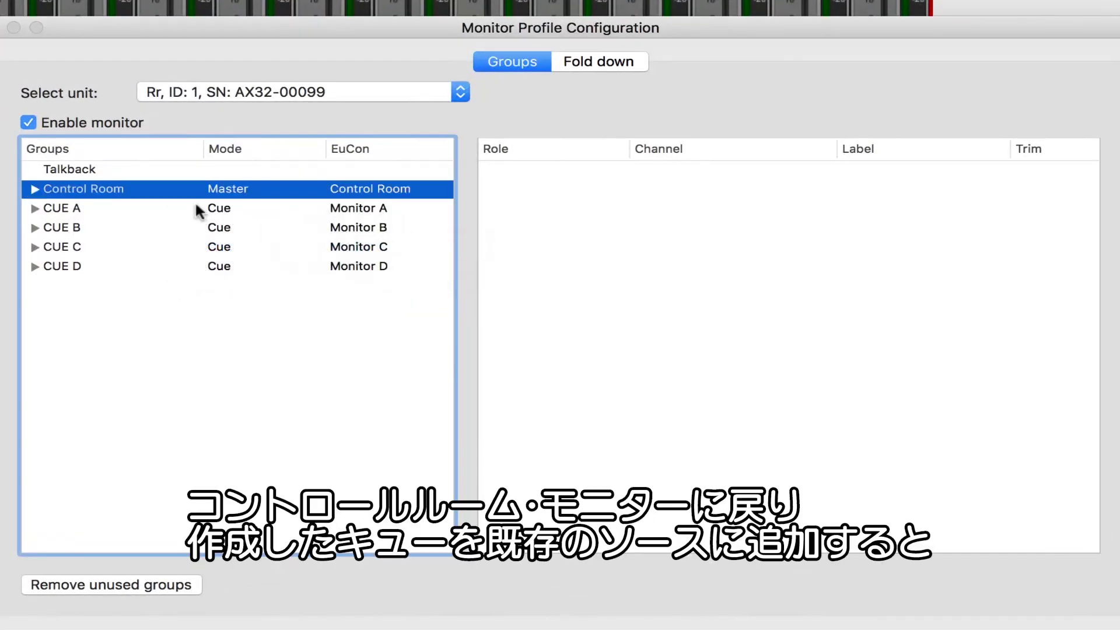
Expand the Control Room group and add the existing CUE A and CUE B mixes to its sources.
{"action": "left_click", "coordinate": [35, 189]}
{"action": "left_click", "coordinate": [138, 208]}
{"action": "right_click", "coordinate": [140, 208]}
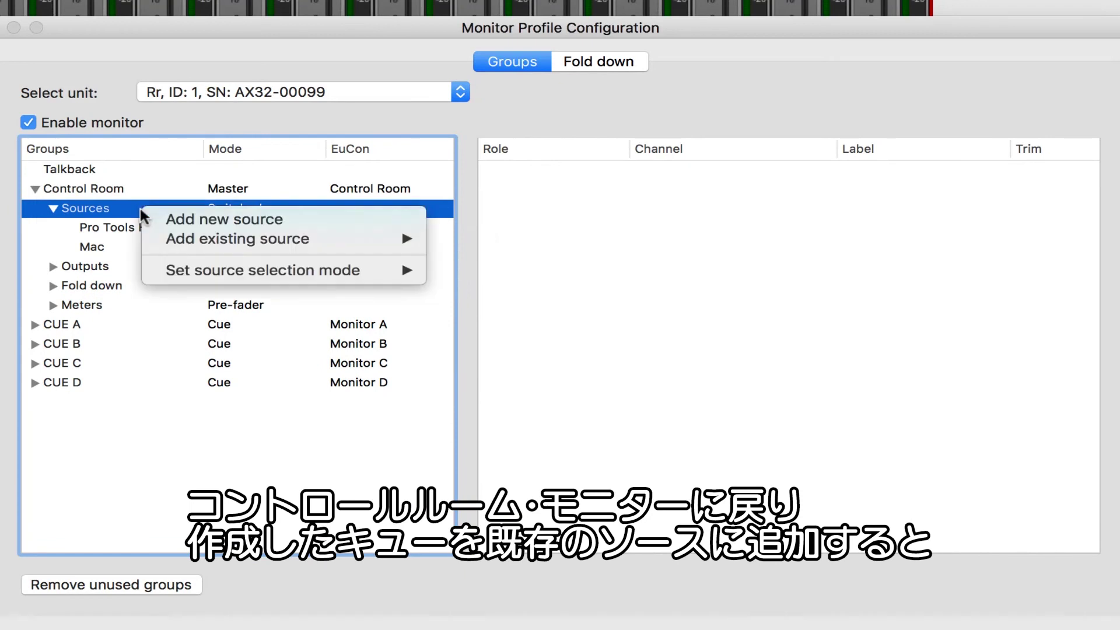
{"action": "mouse_move", "coordinate": [388, 240]}
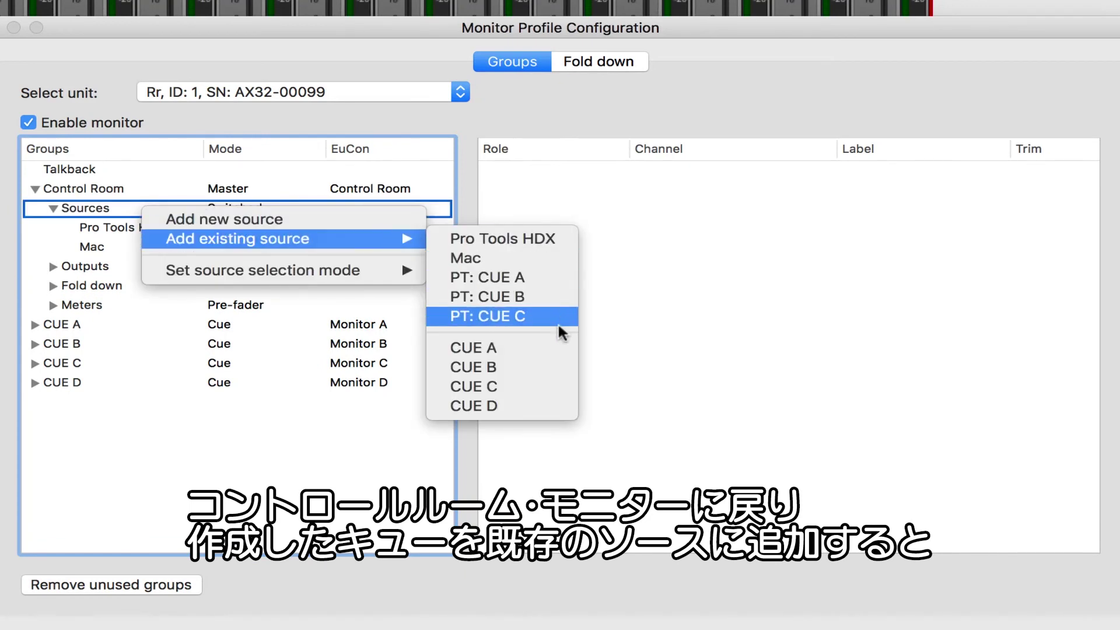
{"action": "left_click", "coordinate": [490, 348]}
{"action": "right_click", "coordinate": [158, 209]}
{"action": "mouse_move", "coordinate": [337, 252]}
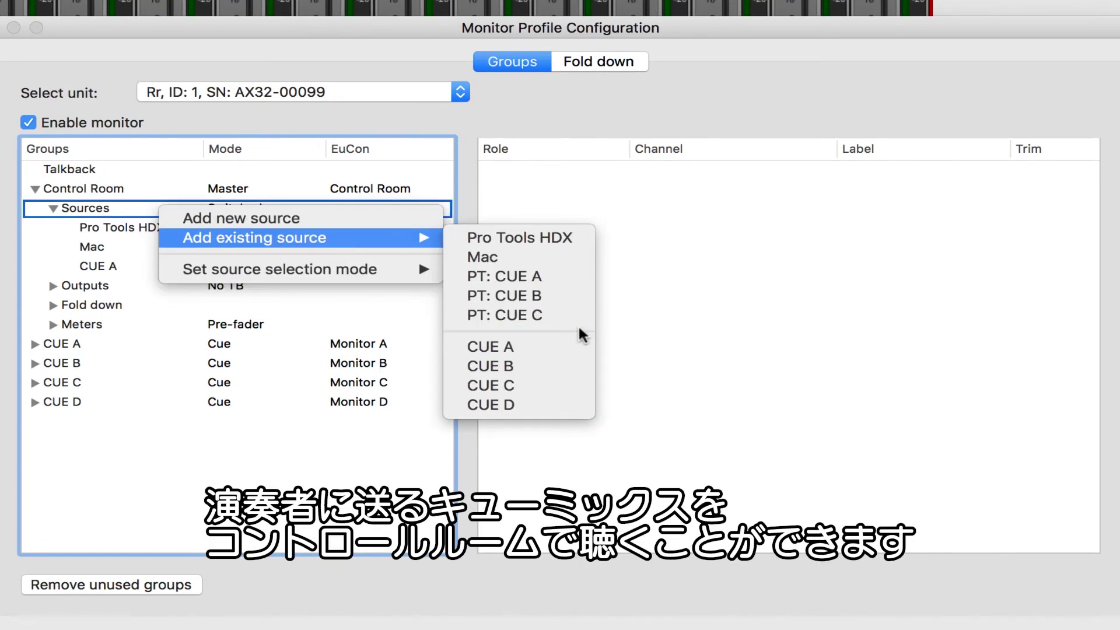
{"action": "left_click", "coordinate": [572, 367]}
Add the existing CUE C and CUE D mixes to the Control Room sources.
{"action": "right_click", "coordinate": [150, 208]}
{"action": "mouse_move", "coordinate": [306, 235]}
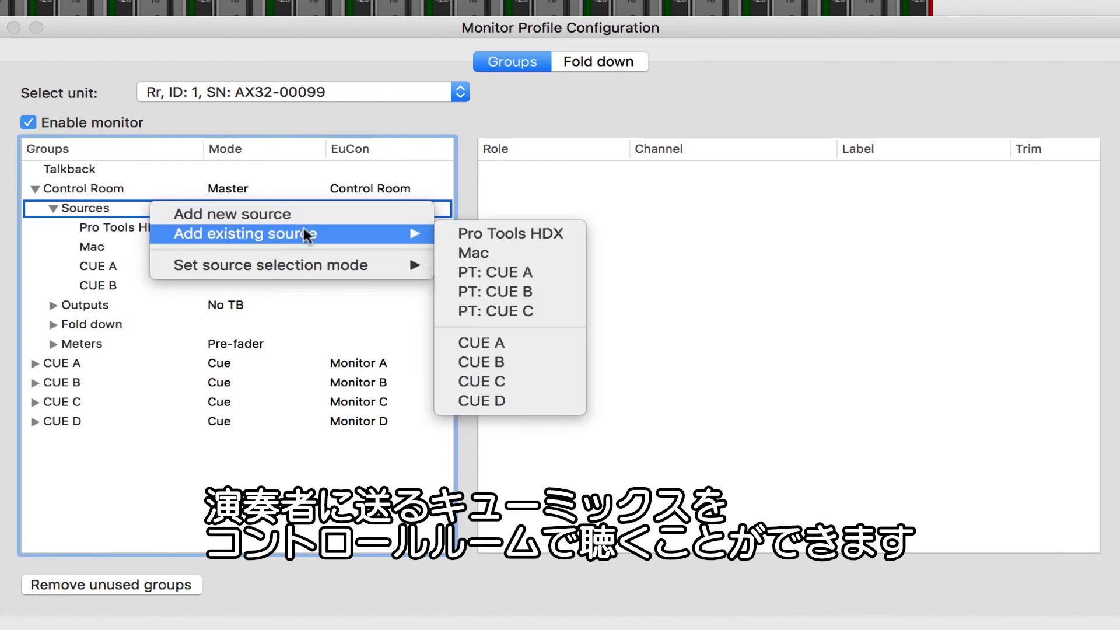
{"action": "left_click", "coordinate": [546, 380]}
{"action": "right_click", "coordinate": [174, 208]}
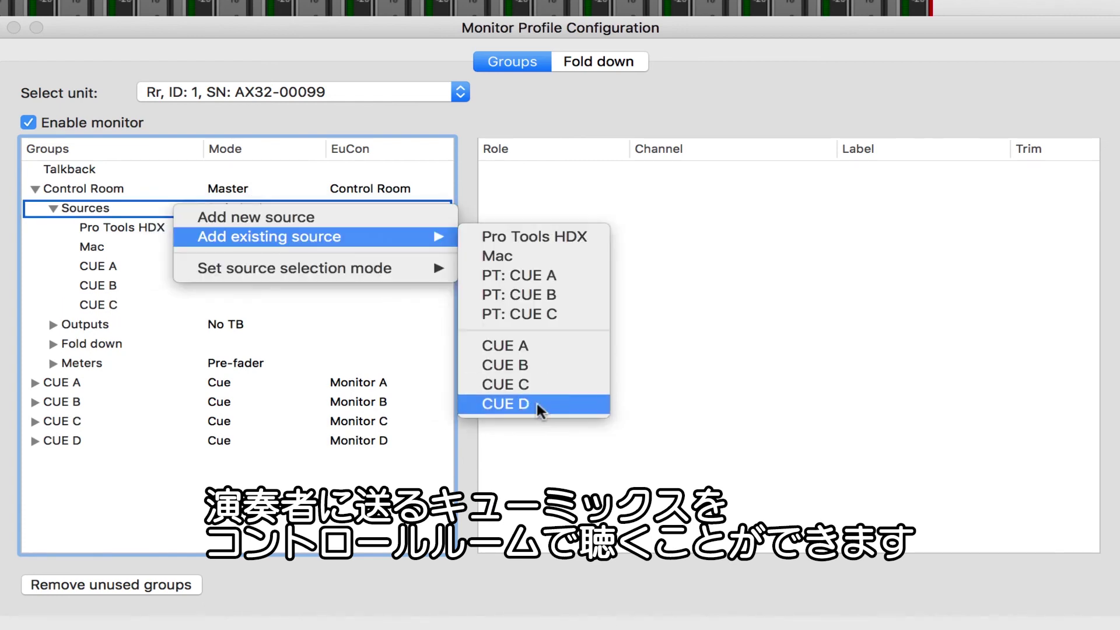
{"action": "left_click", "coordinate": [537, 403]}
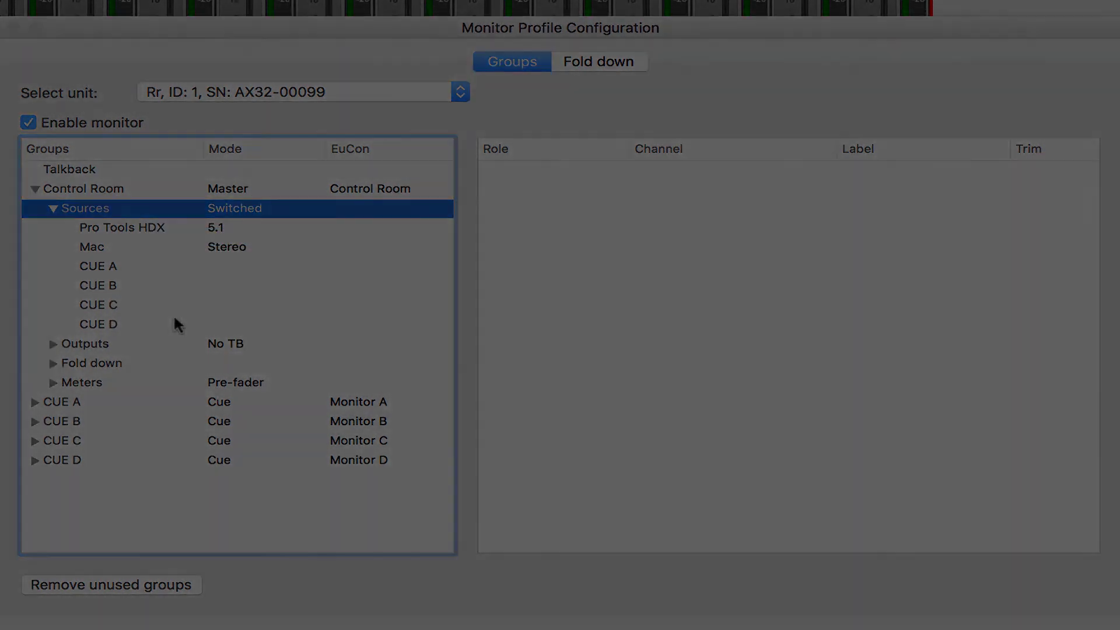